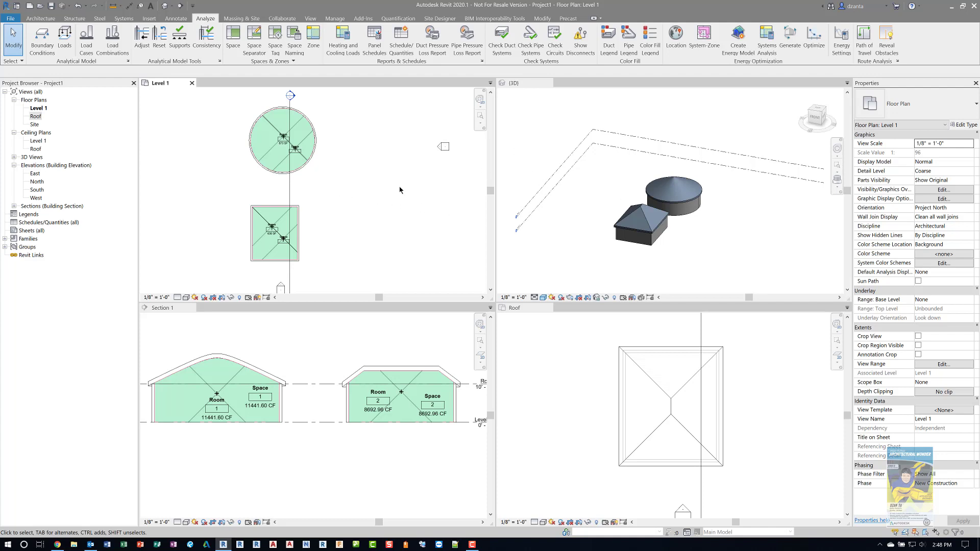
# Close all Project1 views without saving and start a new project from the Architectural Template.
pyautogui.click(192, 83)
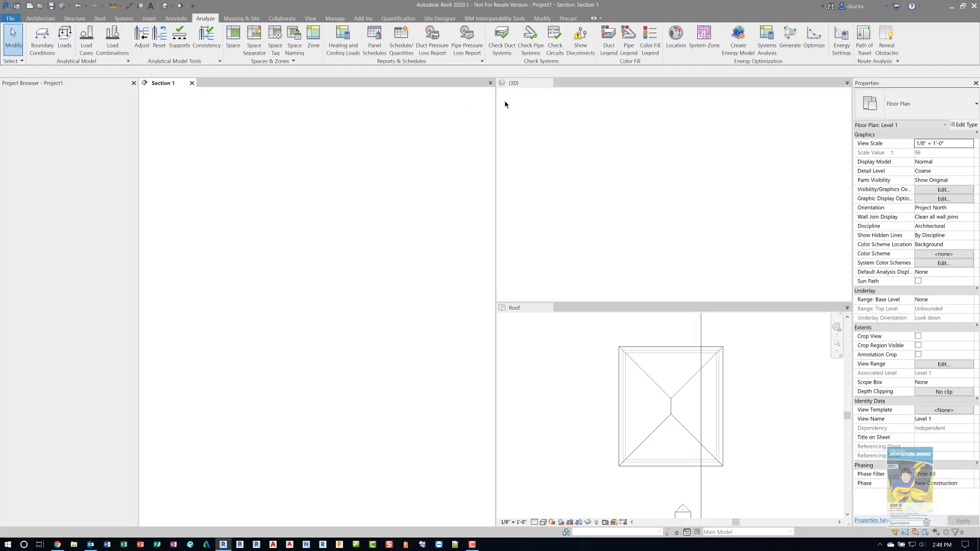
pyautogui.click(192, 83)
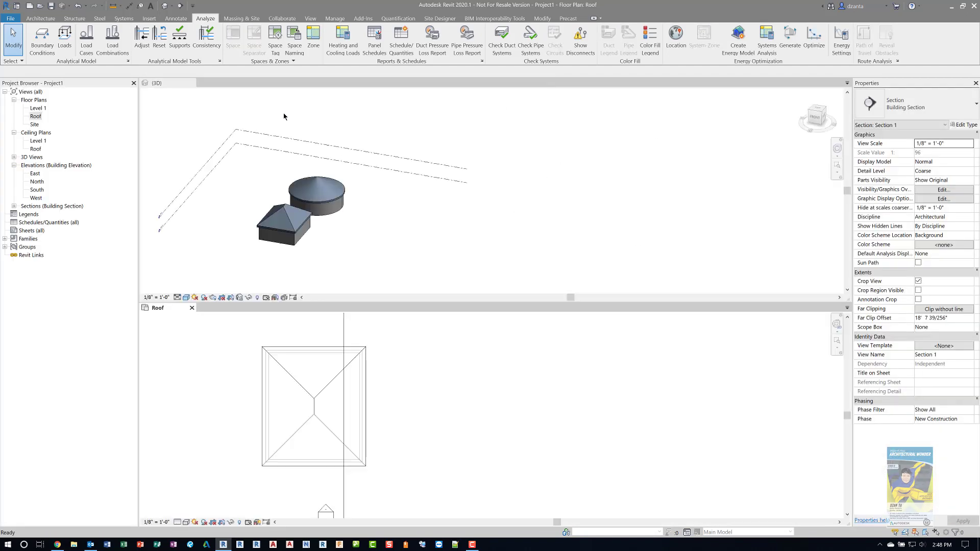
pyautogui.click(192, 84)
pyautogui.click(192, 83)
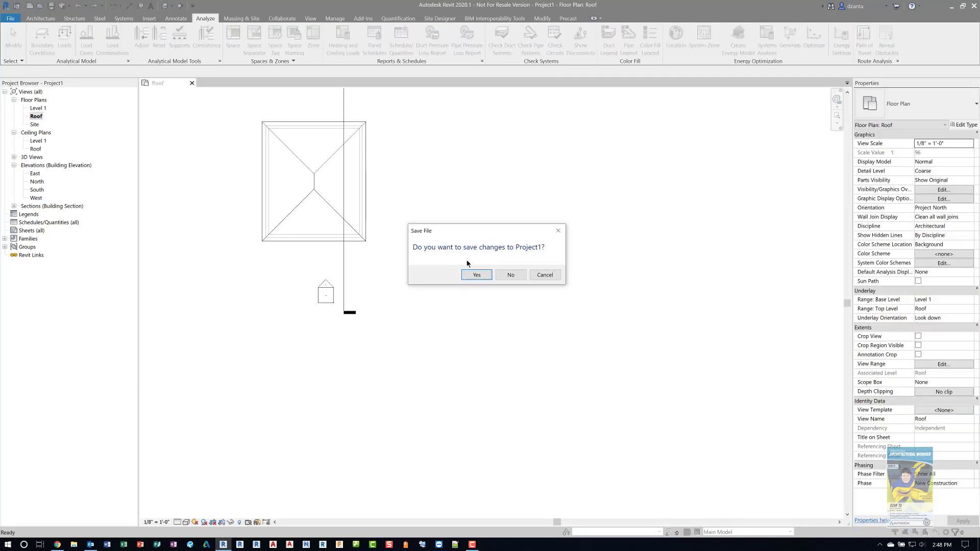
pyautogui.click(501, 275)
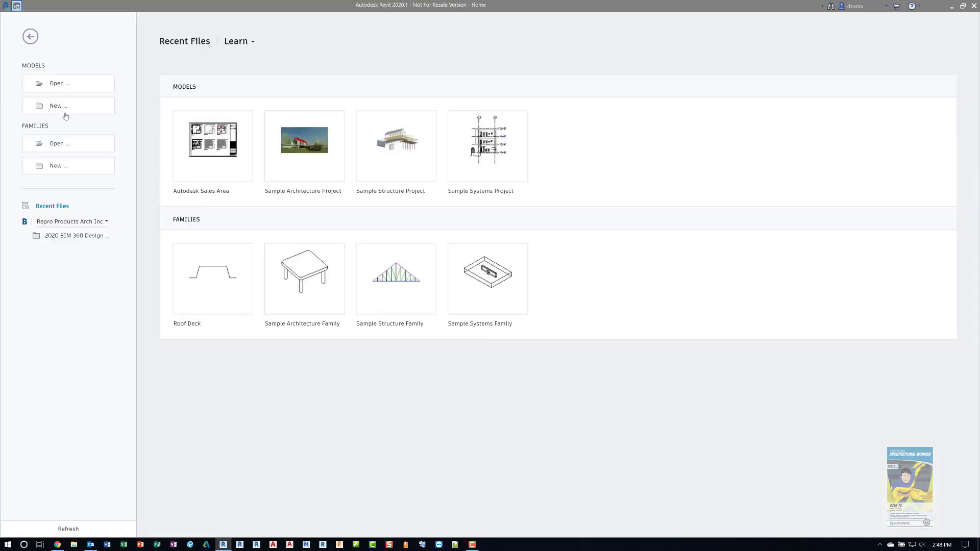
pyautogui.click(63, 109)
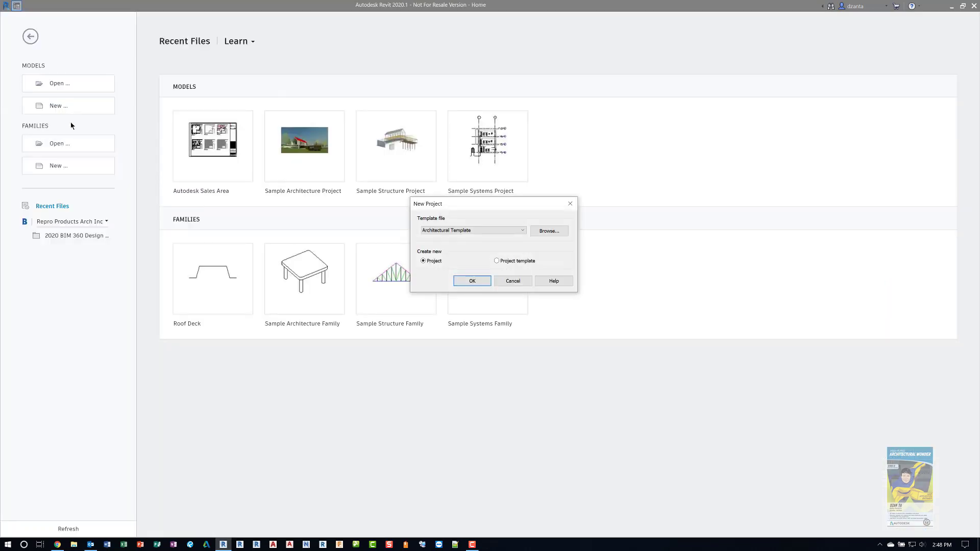
pyautogui.click(472, 281)
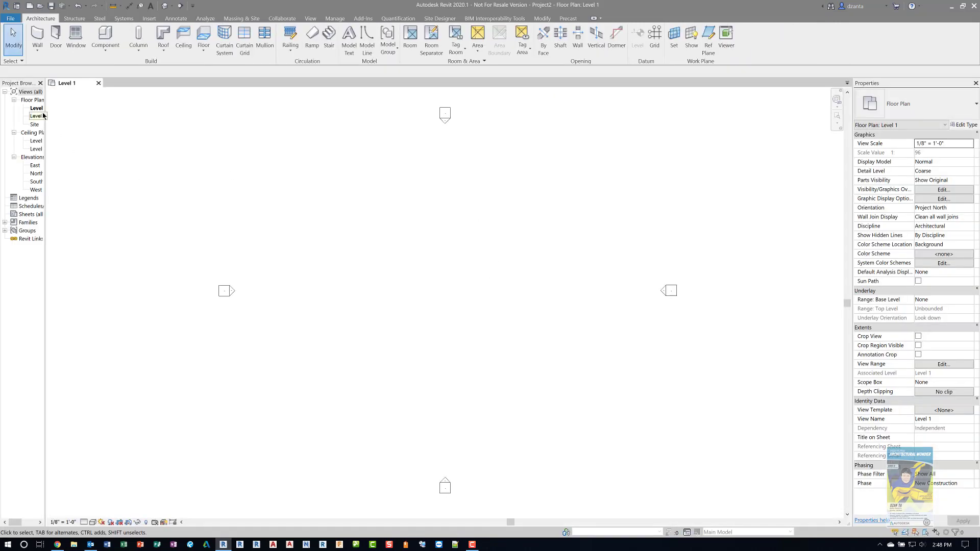
# Draw a 24'-6" by 20'-0" rectangular wall enclosure and a circular wall below it.
pyautogui.moveTo(45, 113); pyautogui.dragTo(109, 114)
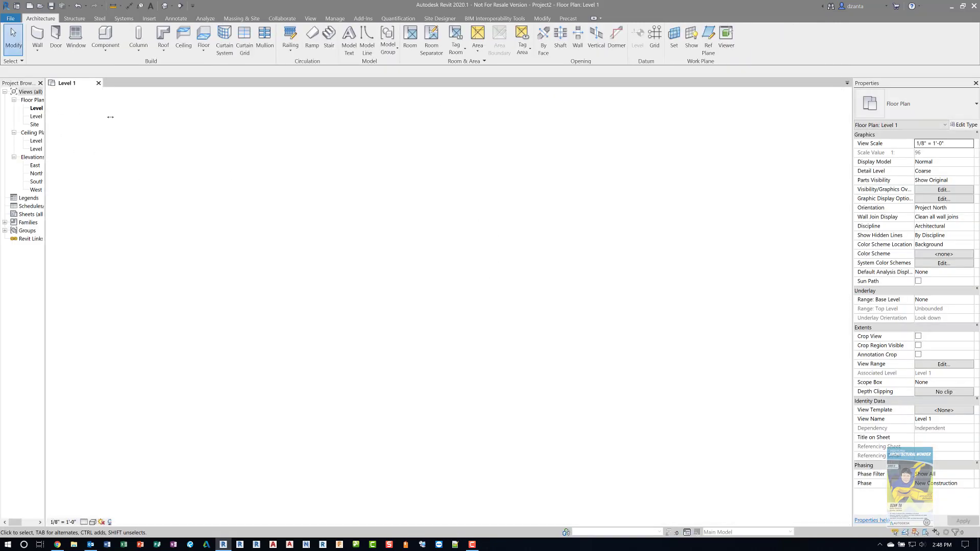
pyautogui.click(41, 41)
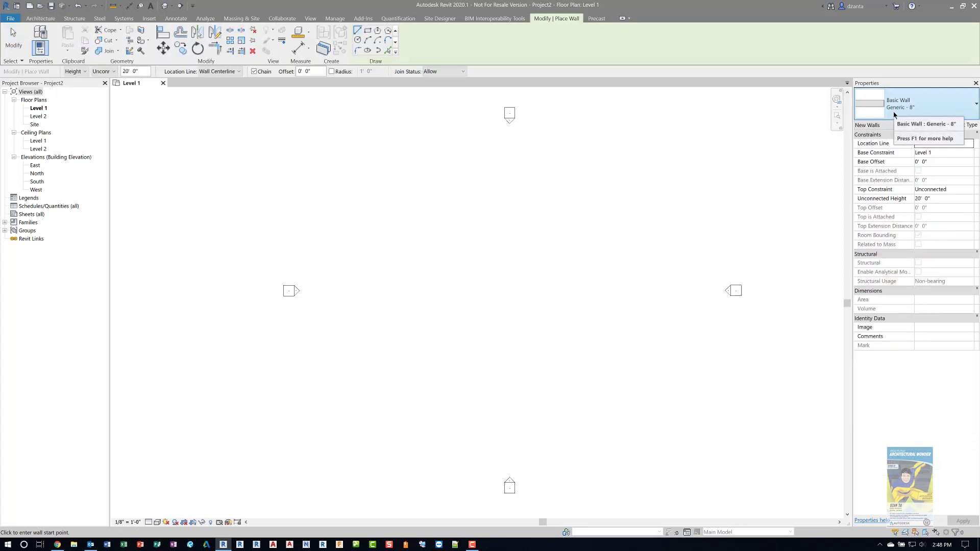
pyautogui.click(367, 31)
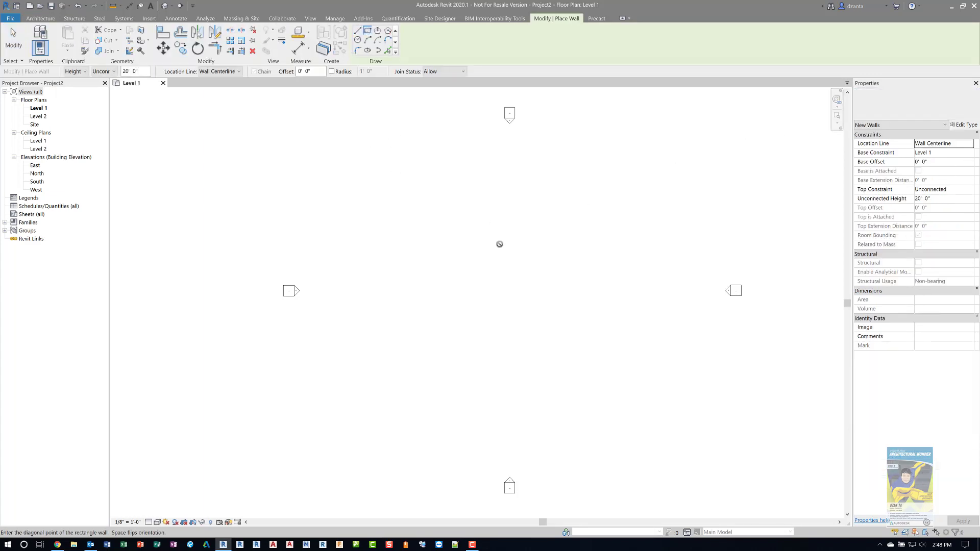
pyautogui.click(459, 220)
pyautogui.click(525, 274)
pyautogui.click(357, 40)
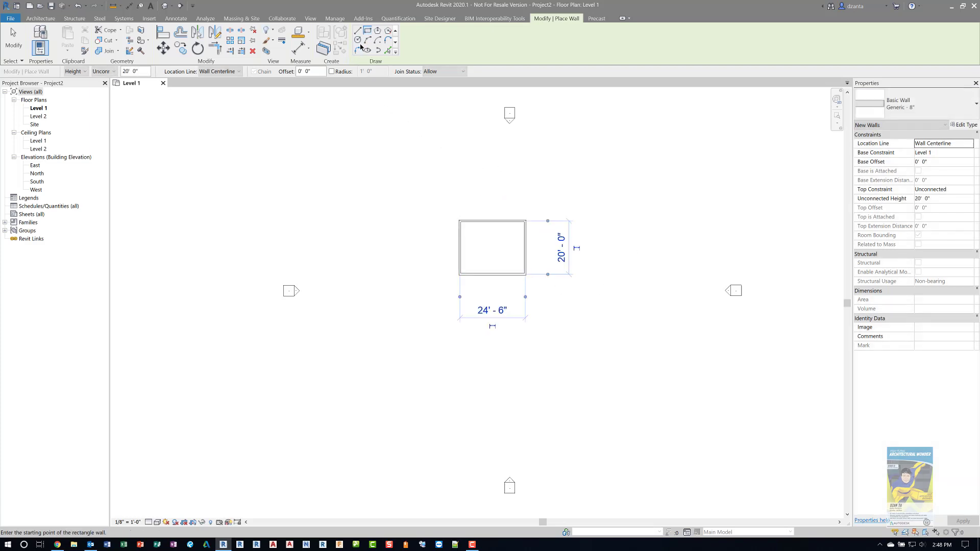
pyautogui.click(495, 343)
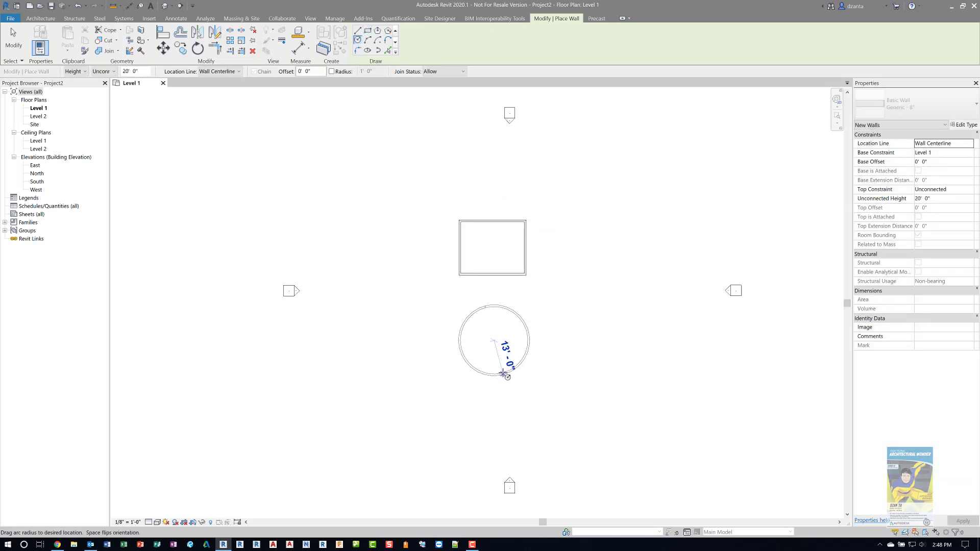
pyautogui.click(511, 316)
pyautogui.click(13, 39)
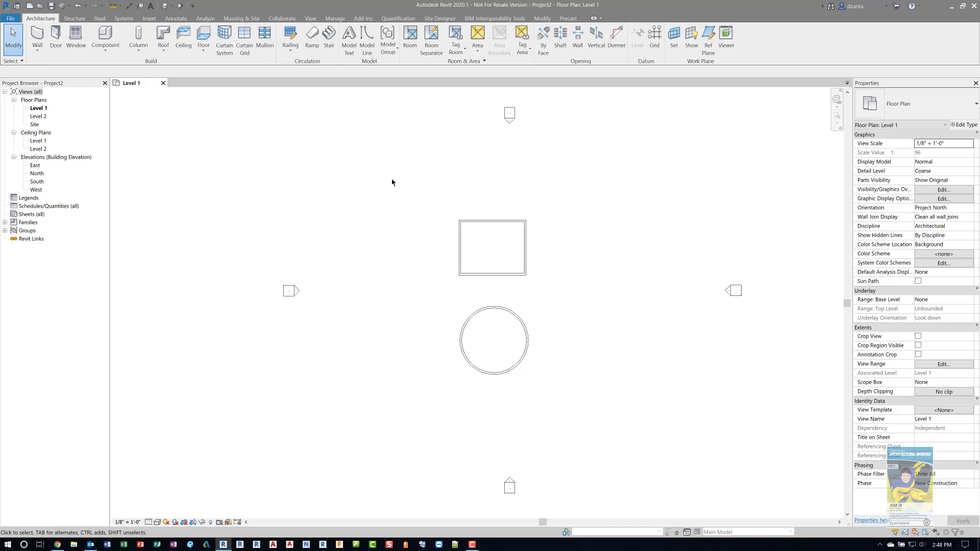
# Set the Top Constraint of all the walls to Up to level: Level 2.
pyautogui.moveTo(395, 181); pyautogui.dragTo(590, 422)
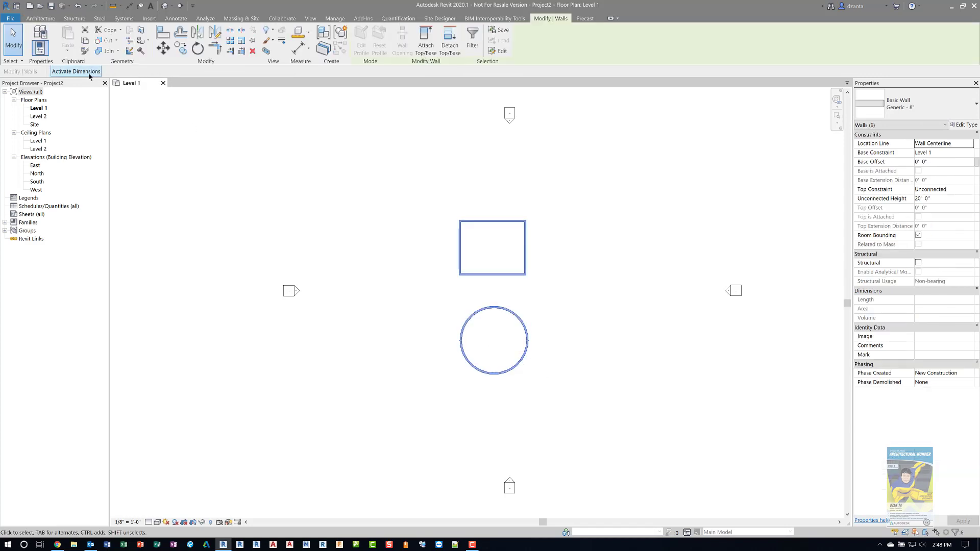
pyautogui.click(969, 190)
pyautogui.click(969, 189)
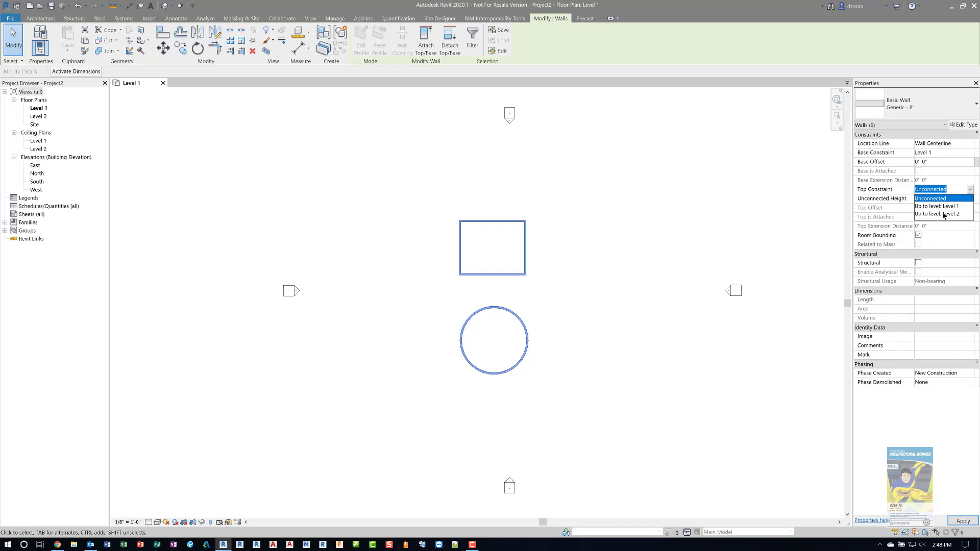
pyautogui.click(943, 213)
pyautogui.click(667, 216)
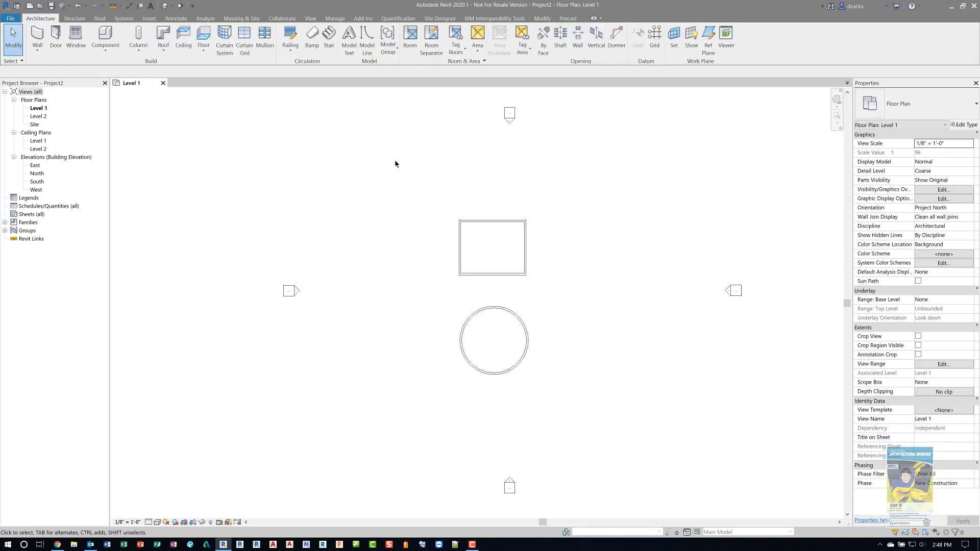
# Draw a vertical section line from above the rectangle to below the circle.
pyautogui.click(310, 19)
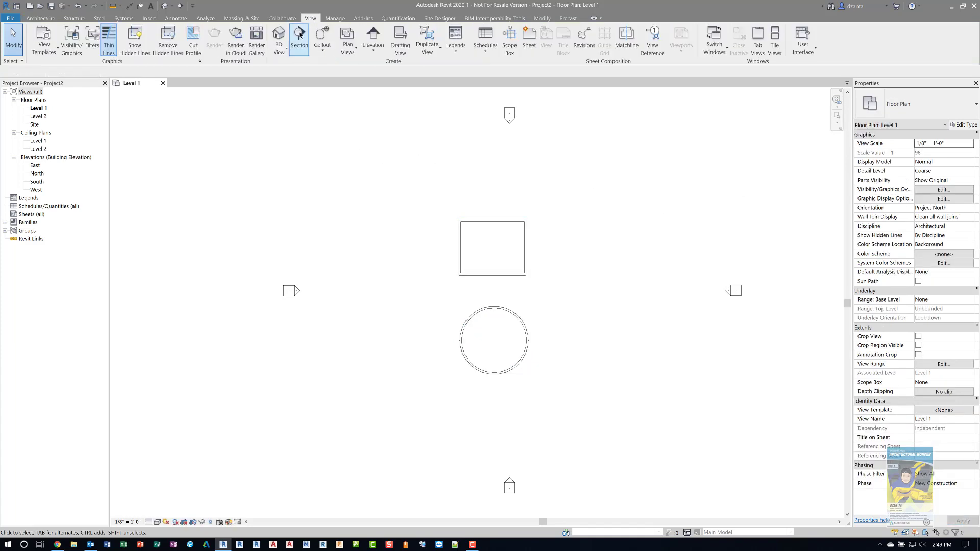
pyautogui.click(299, 39)
pyautogui.click(493, 197)
pyautogui.click(493, 394)
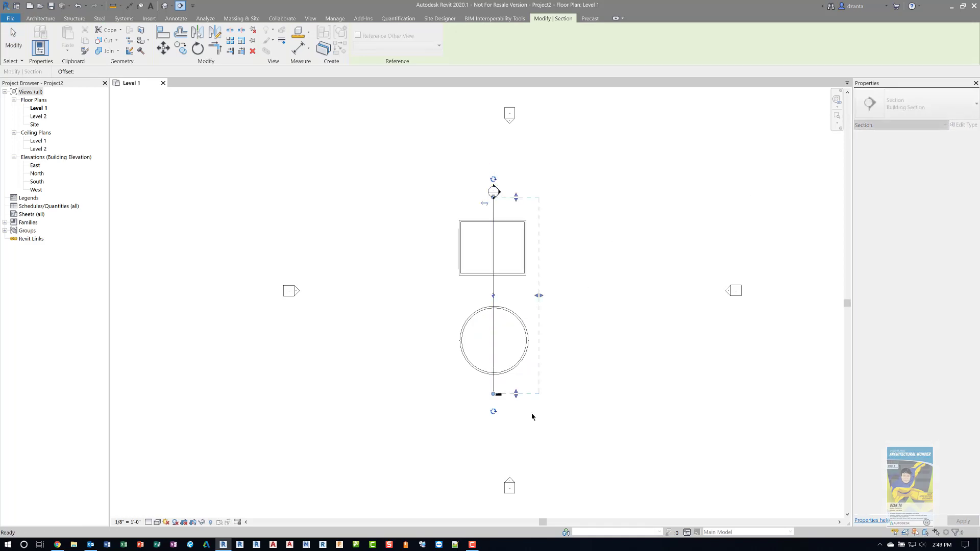
# Open Section 1, tile it beside Level 1 with WT, zoom all (ZA), and reactivate Level 1.
pyautogui.rightClick(625, 314)
pyautogui.click(657, 351)
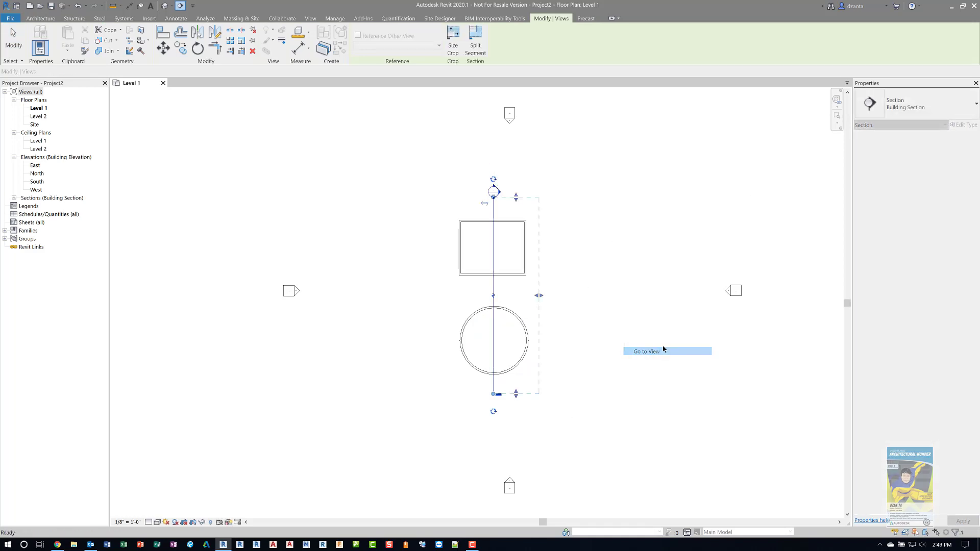
pyautogui.press('w')
pyautogui.press('t')
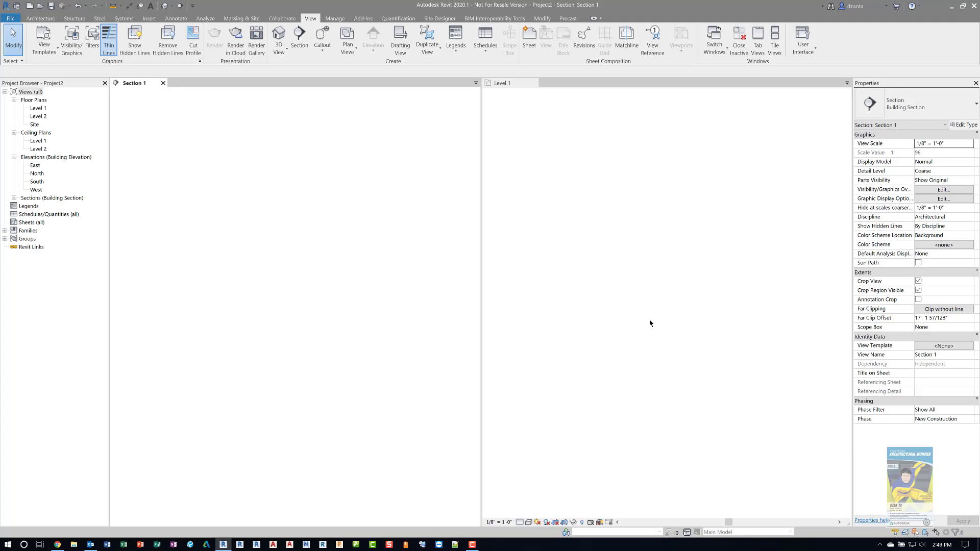
pyautogui.press('z')
pyautogui.press('a')
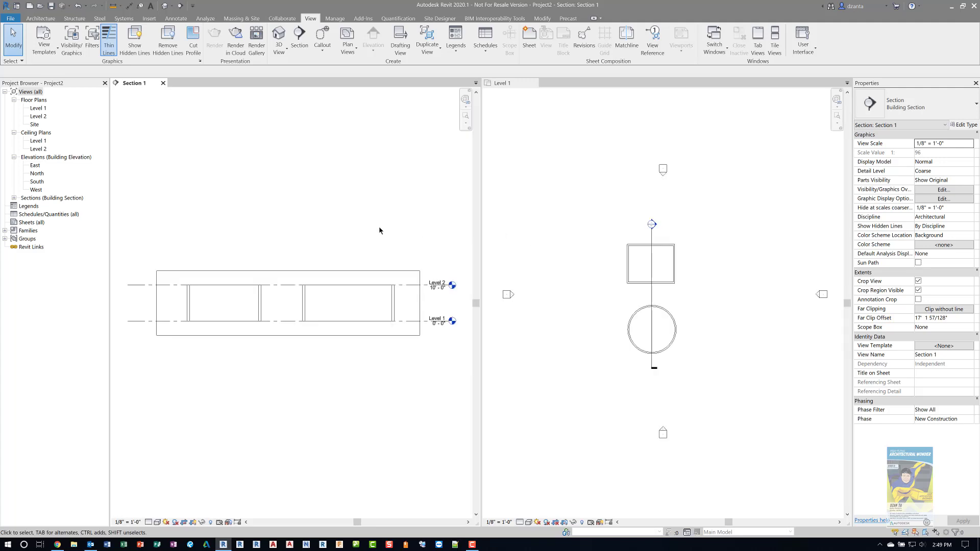
pyautogui.click(572, 233)
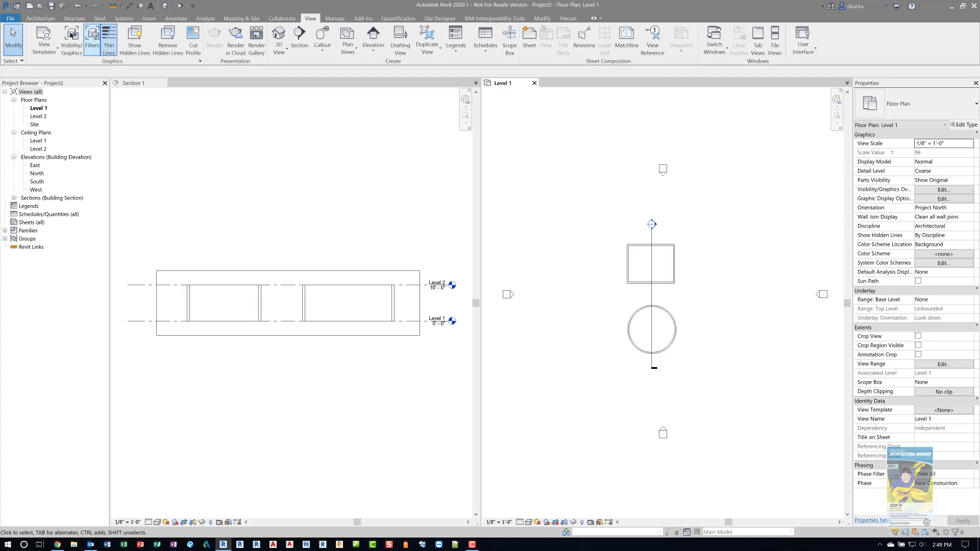
# Place tagged Room 1 inside the rectangular enclosure.
pyautogui.click(51, 19)
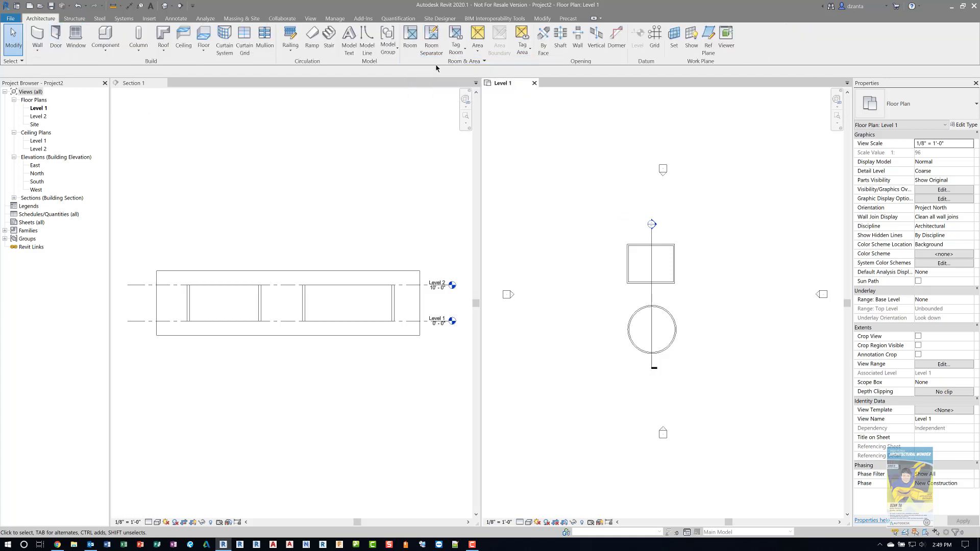
pyautogui.click(410, 36)
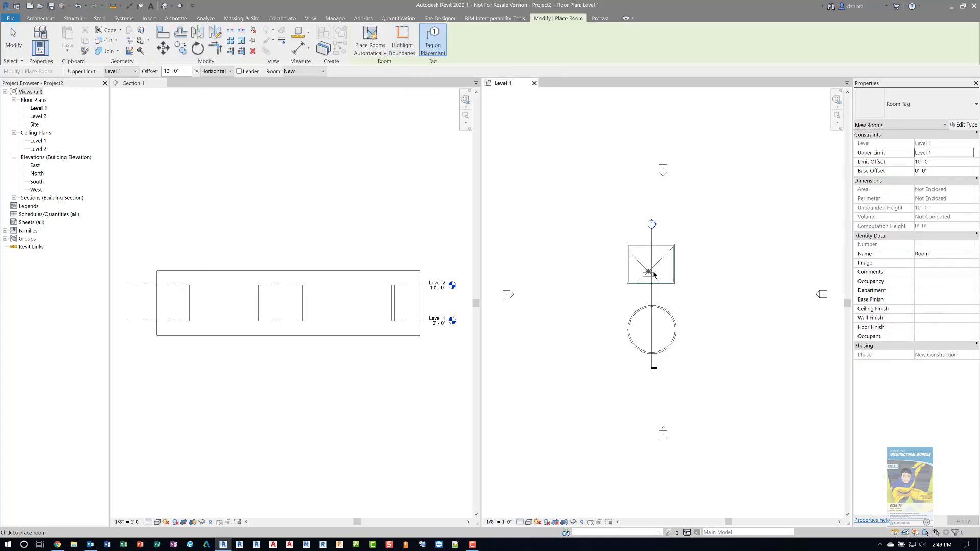
pyautogui.scroll(5, 659, 265)
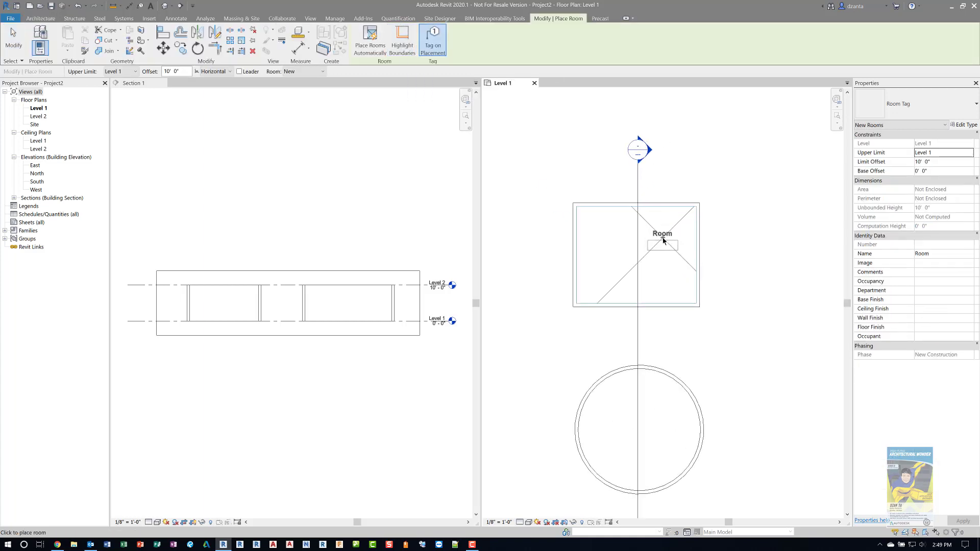
pyautogui.click(662, 234)
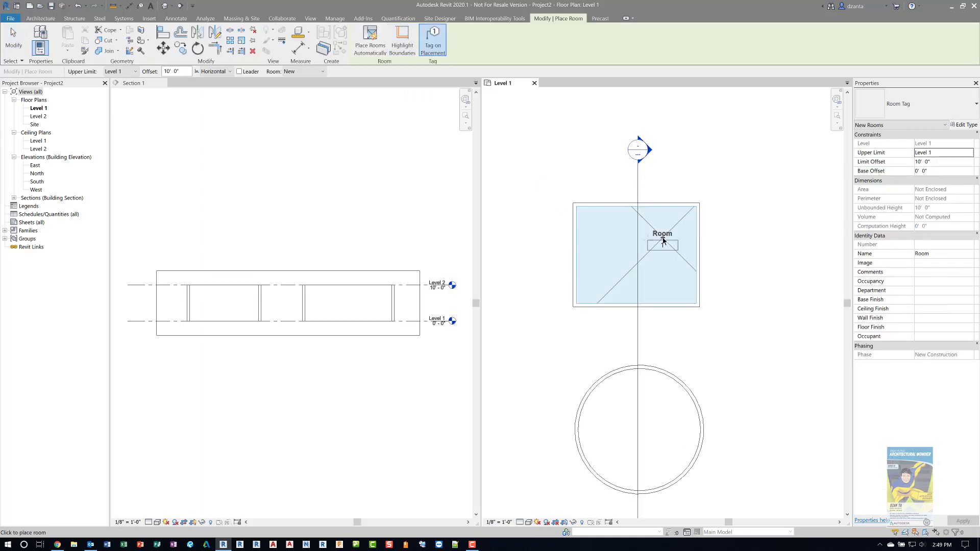
pyautogui.click(14, 38)
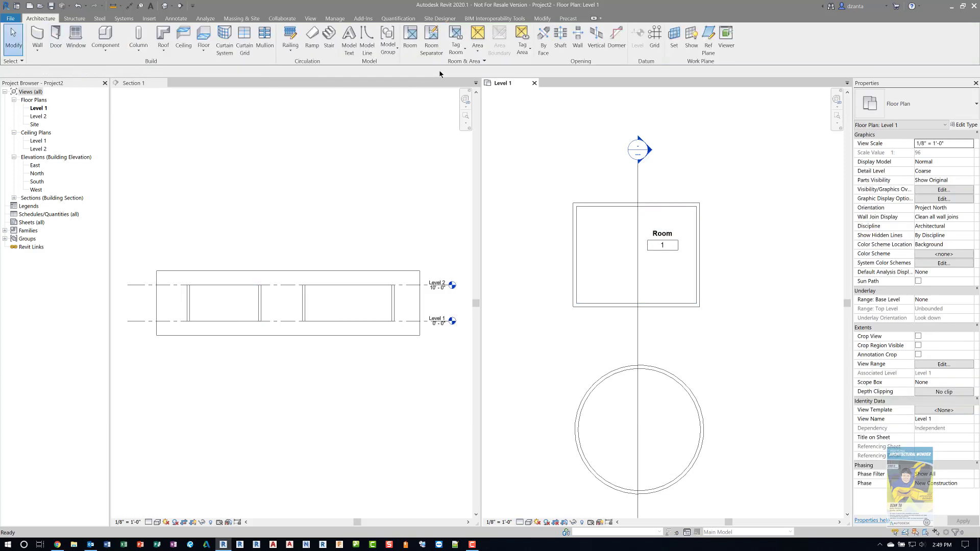
# Load Space Tag.rfa from the Mechanical folder and place tagged Space 1 inside the circle.
pyautogui.click(205, 18)
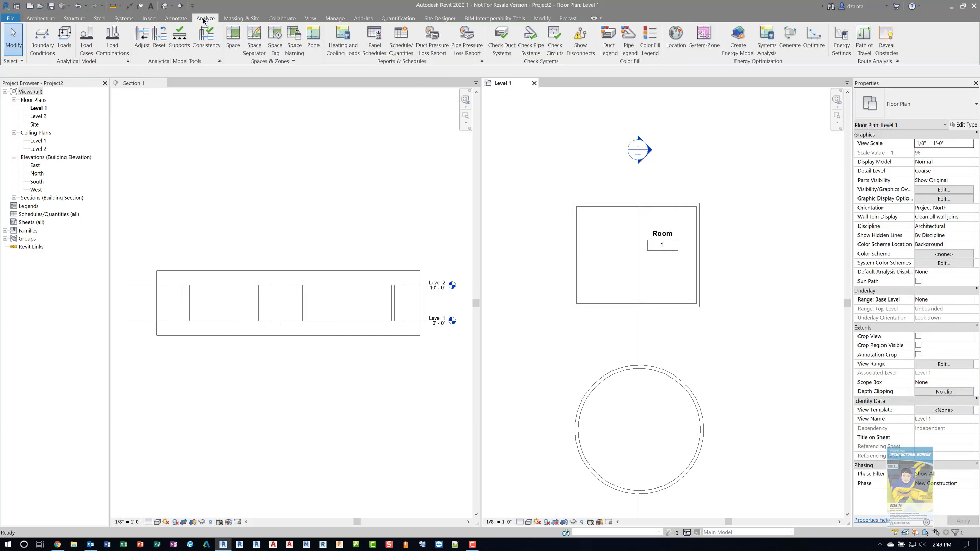
pyautogui.click(236, 45)
pyautogui.click(519, 281)
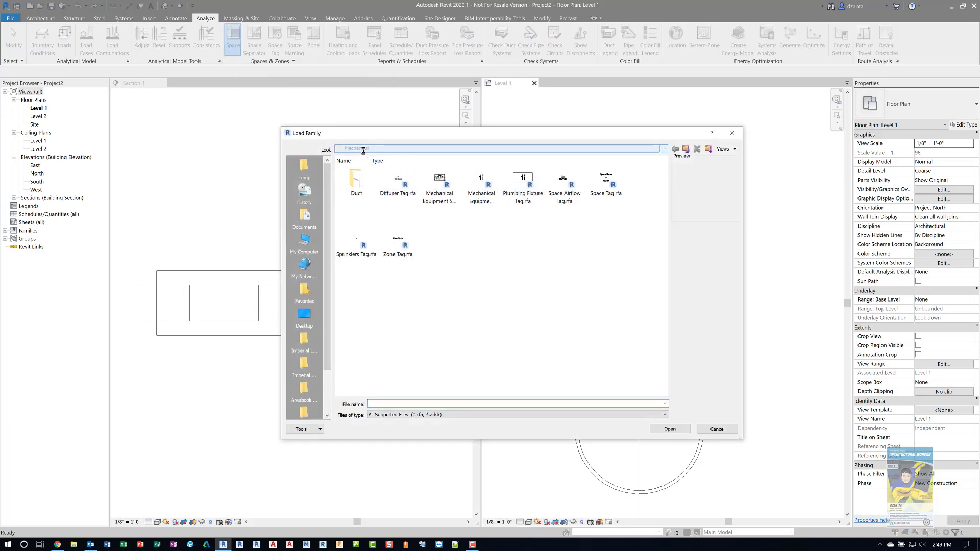
pyautogui.click(364, 151)
pyautogui.click(356, 151)
pyautogui.click(603, 193)
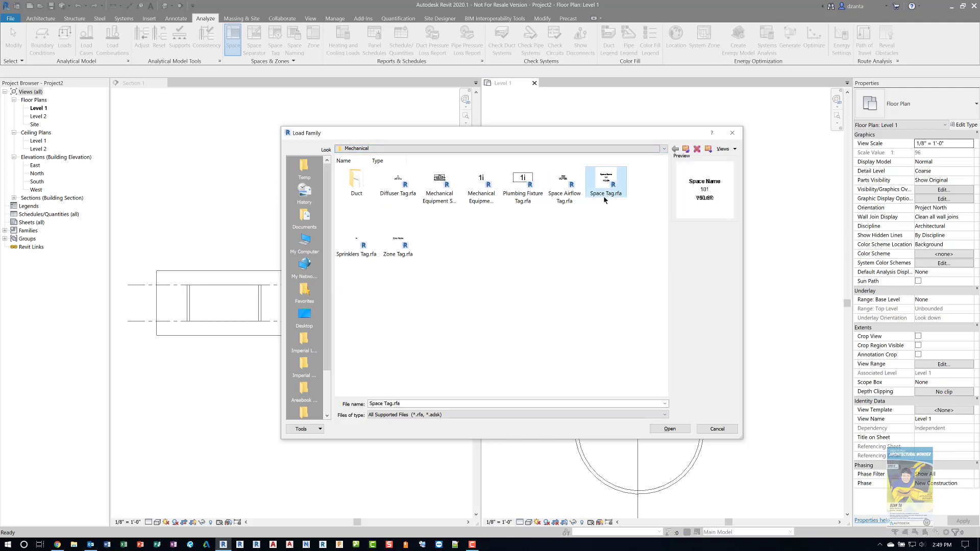
pyautogui.click(664, 430)
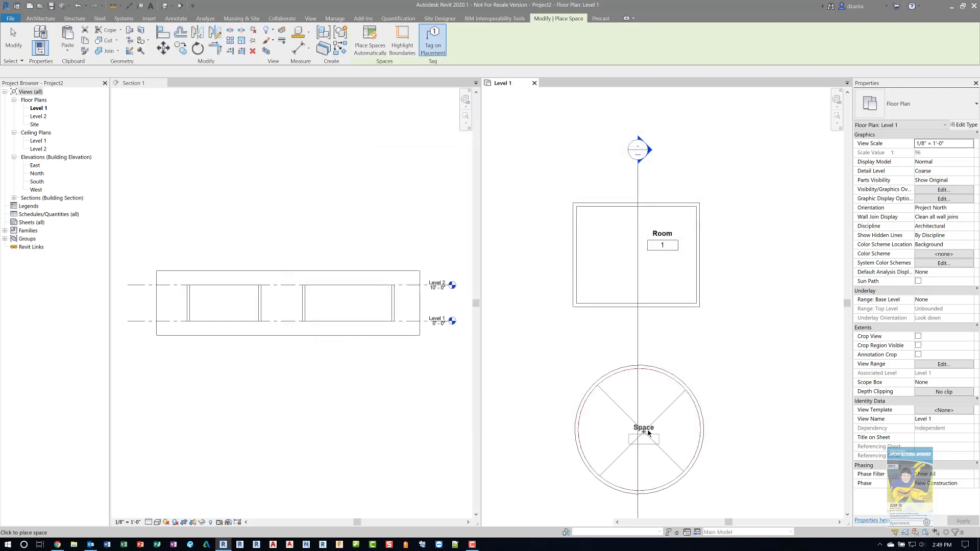
pyautogui.click(662, 428)
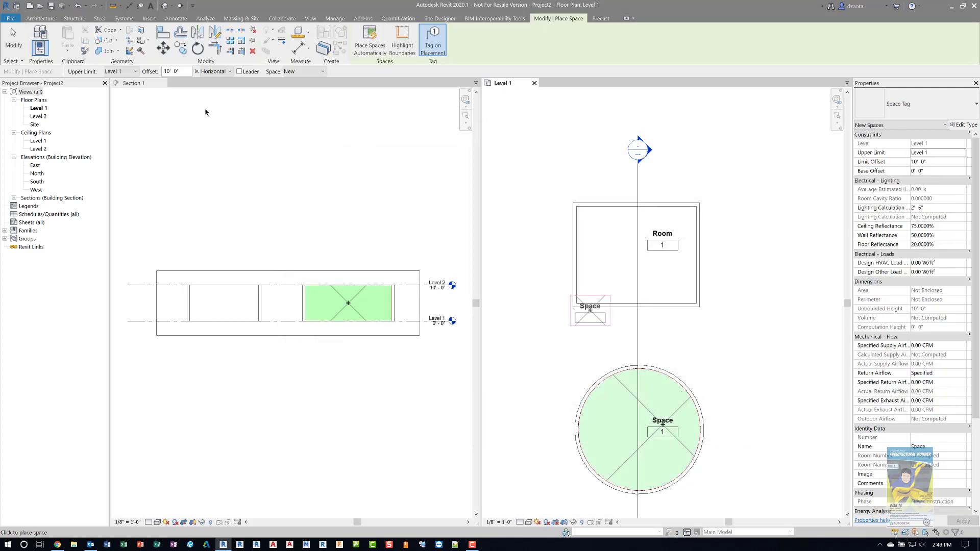
pyautogui.press('Escape')
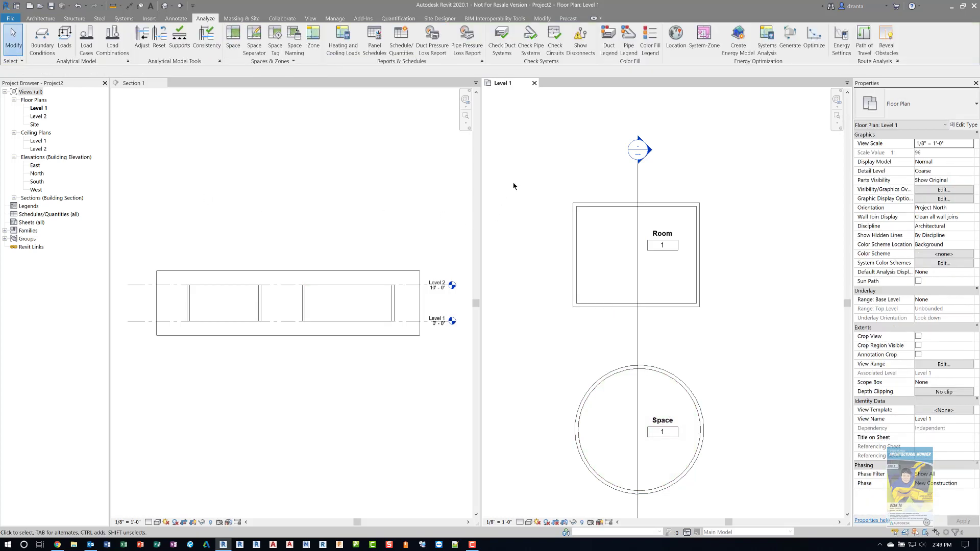
# In Level 1's Visibility/Graphics (VG), turn on Interior Fill and Reference for Rooms and Spaces.
pyautogui.press('v')
pyautogui.press('v')
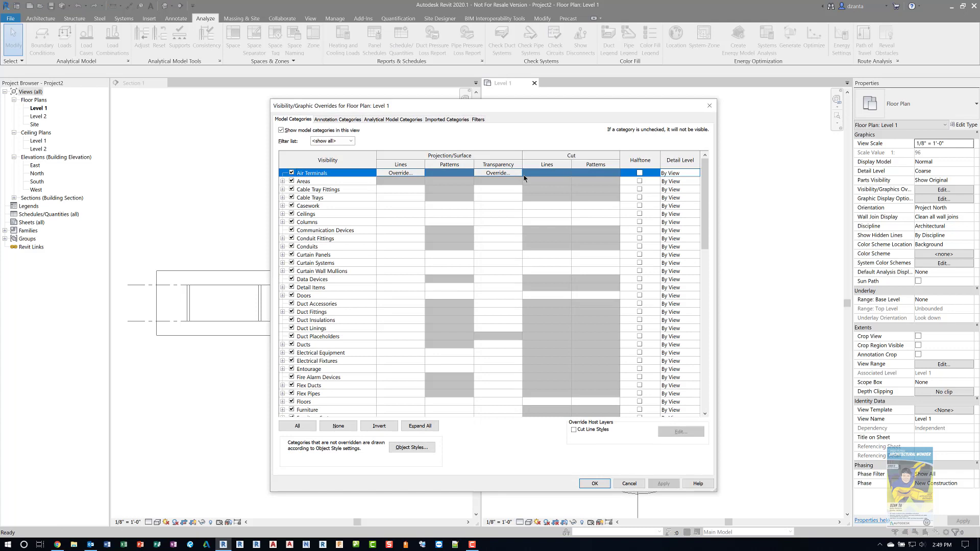
pyautogui.moveTo(705, 217); pyautogui.dragTo(705, 331)
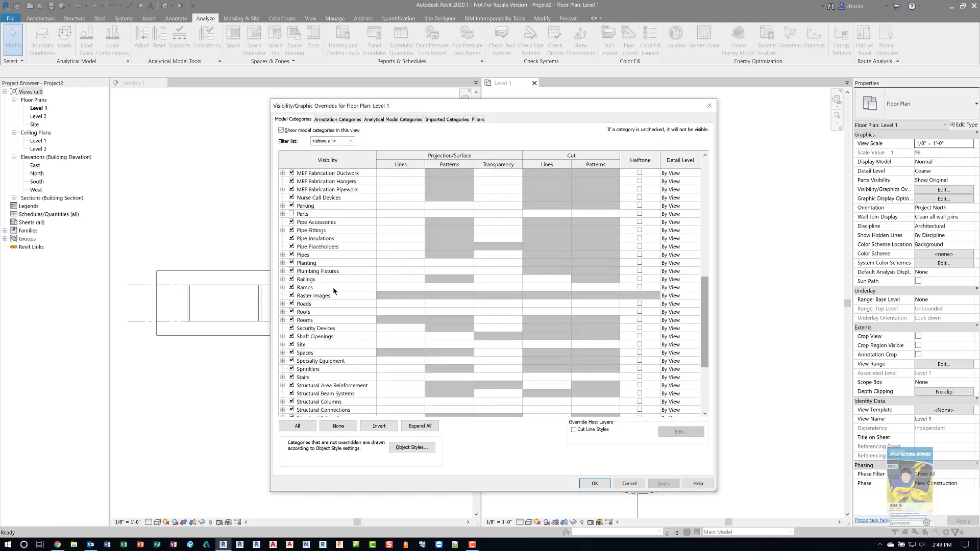
pyautogui.click(282, 320)
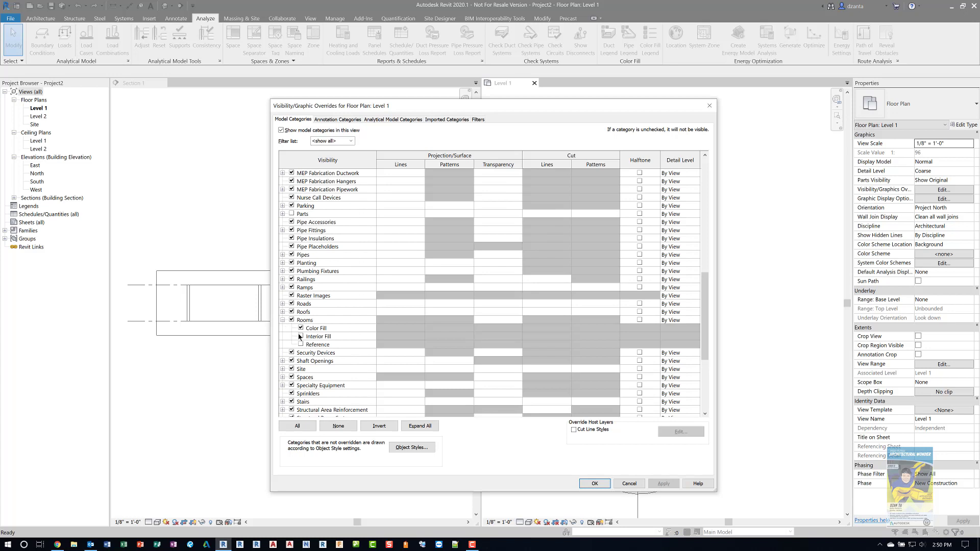
pyautogui.click(300, 337)
pyautogui.click(301, 345)
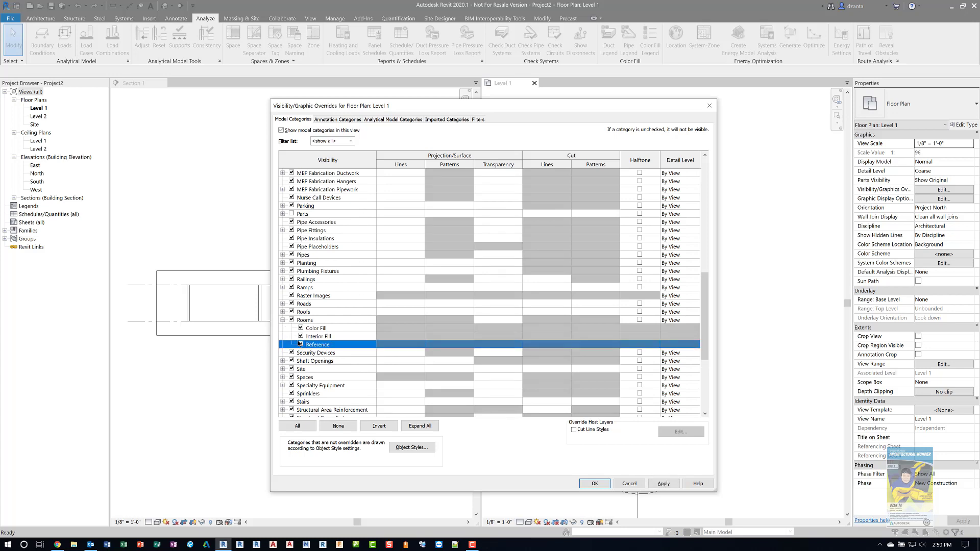
pyautogui.click(282, 321)
pyautogui.scroll(-2, 291, 334)
pyautogui.click(282, 312)
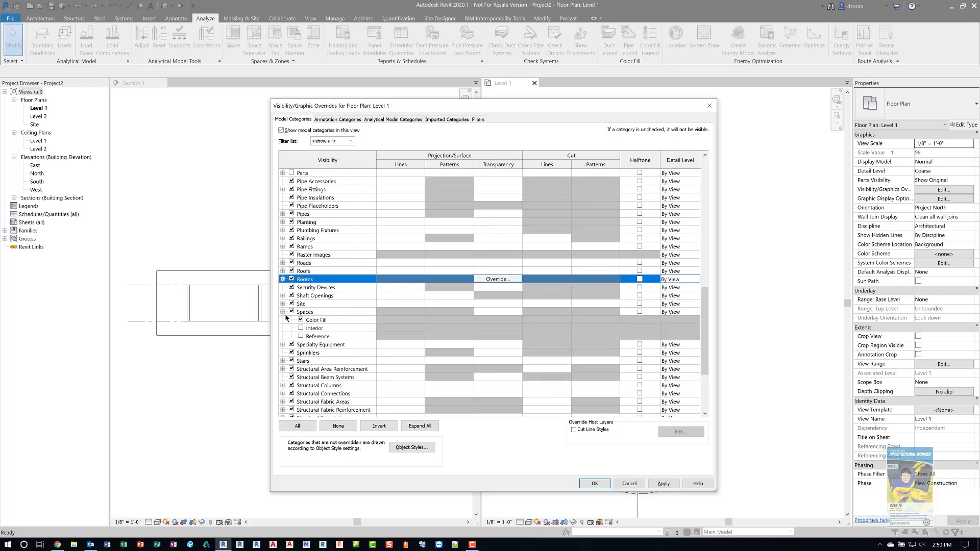
pyautogui.click(300, 328)
pyautogui.click(300, 336)
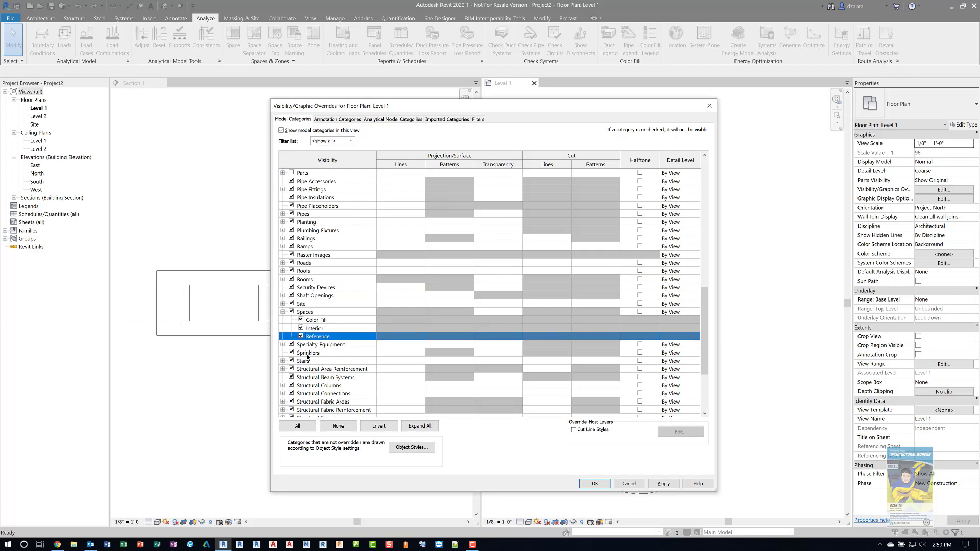
pyautogui.click(586, 484)
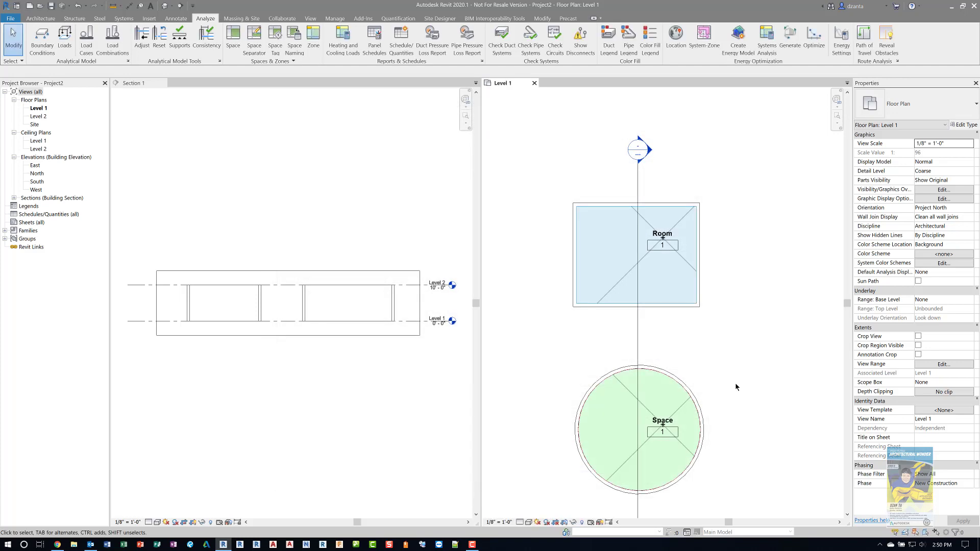
# In Section 1's Visibility/Graphics, turn on Interior and Reference for Rooms and Spaces.
pyautogui.click(321, 235)
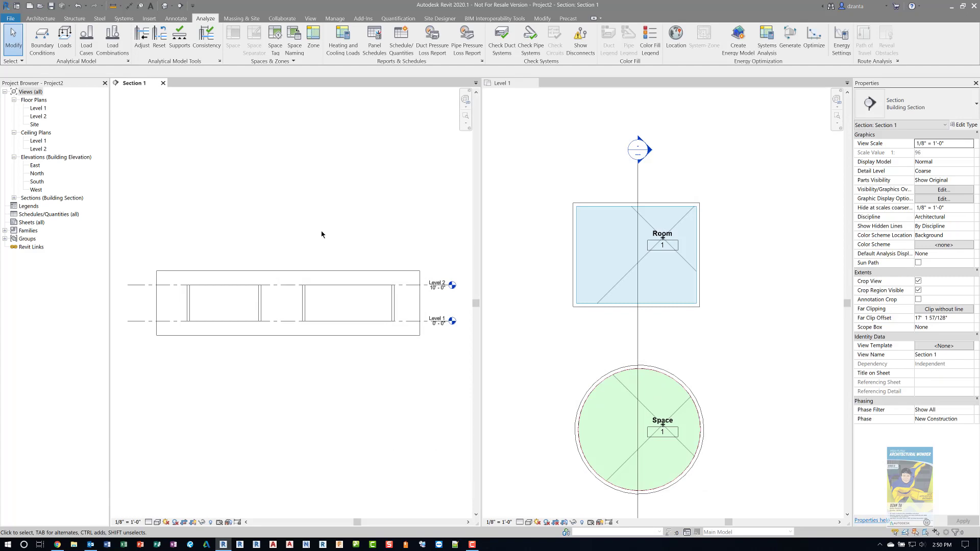
pyautogui.press('v')
pyautogui.press('v')
pyautogui.scroll(-2, 300, 288)
pyautogui.scroll(-8, 302, 291)
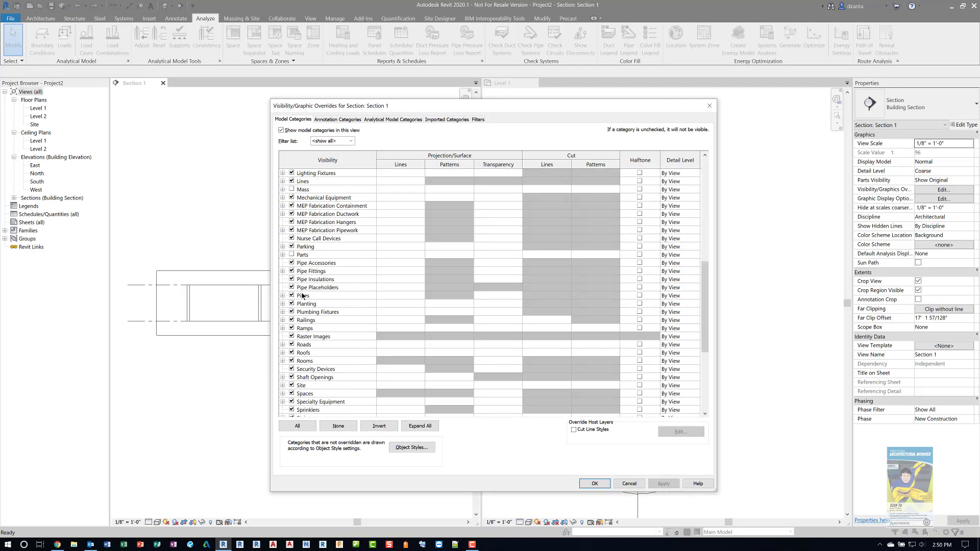
pyautogui.scroll(-2, 303, 296)
pyautogui.scroll(-1, 303, 298)
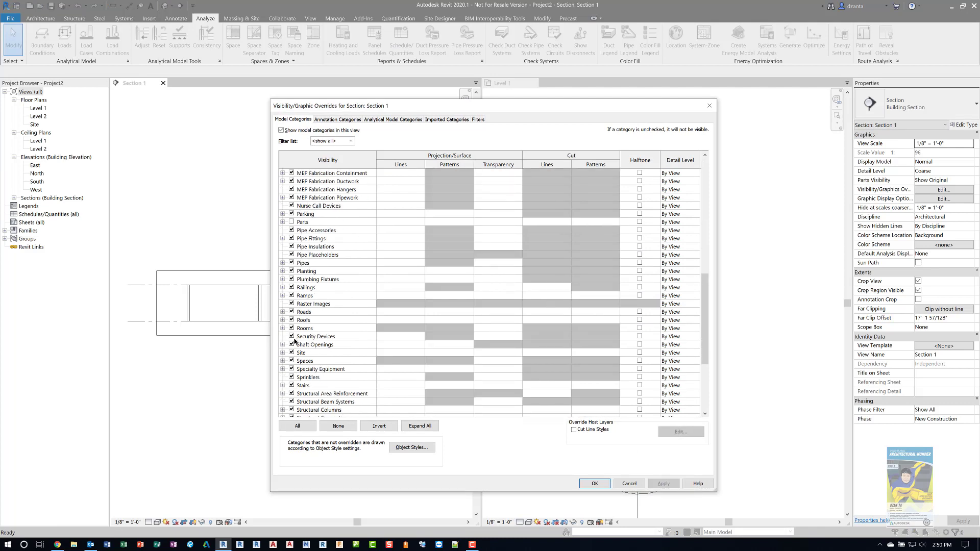
pyautogui.click(282, 328)
pyautogui.click(301, 344)
pyautogui.click(300, 353)
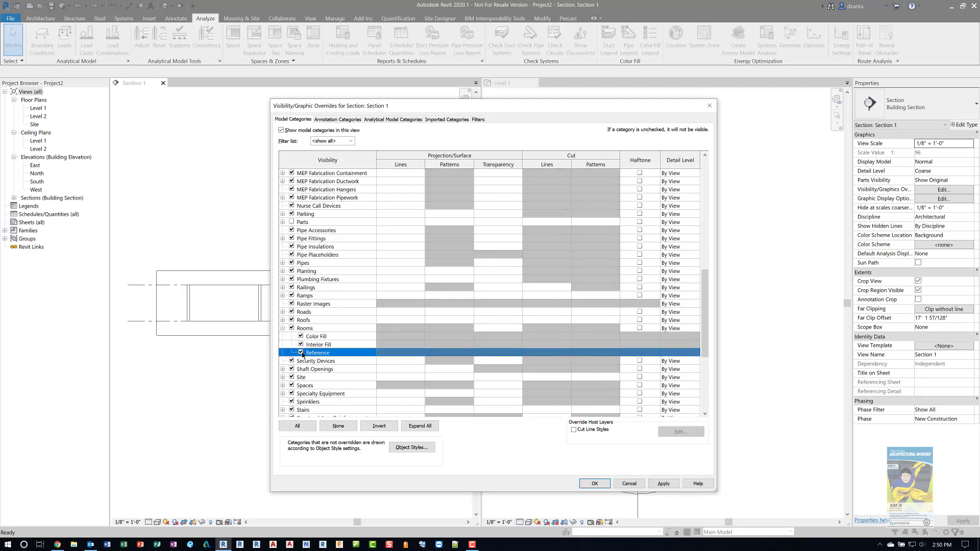
pyautogui.click(282, 328)
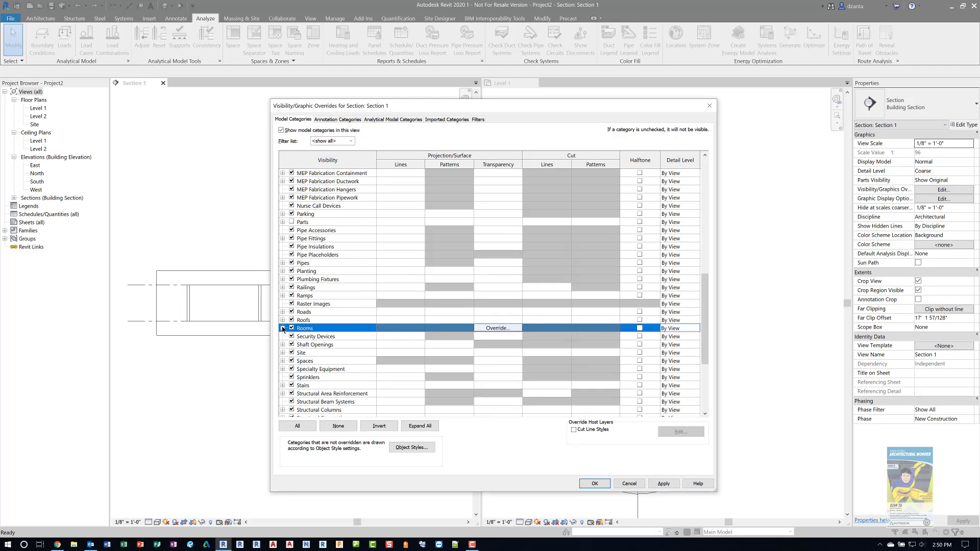
pyautogui.click(283, 360)
pyautogui.click(300, 377)
pyautogui.click(301, 385)
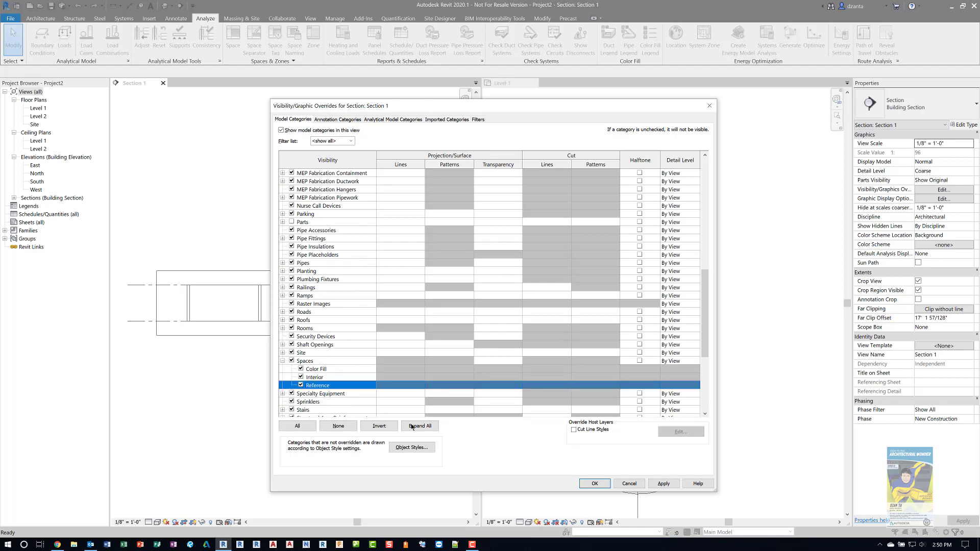
pyautogui.click(594, 484)
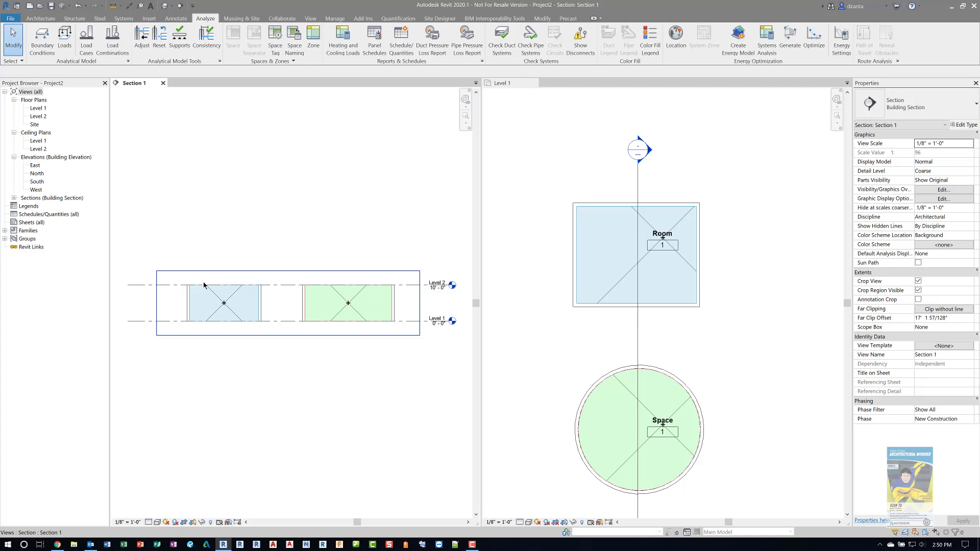
# Switch the room tag to a volume tag type and the space tag to Space Tag With Volume.
pyautogui.scroll(2, 209, 217)
pyautogui.moveTo(270, 226); pyautogui.dragTo(236, 224, button='middle')
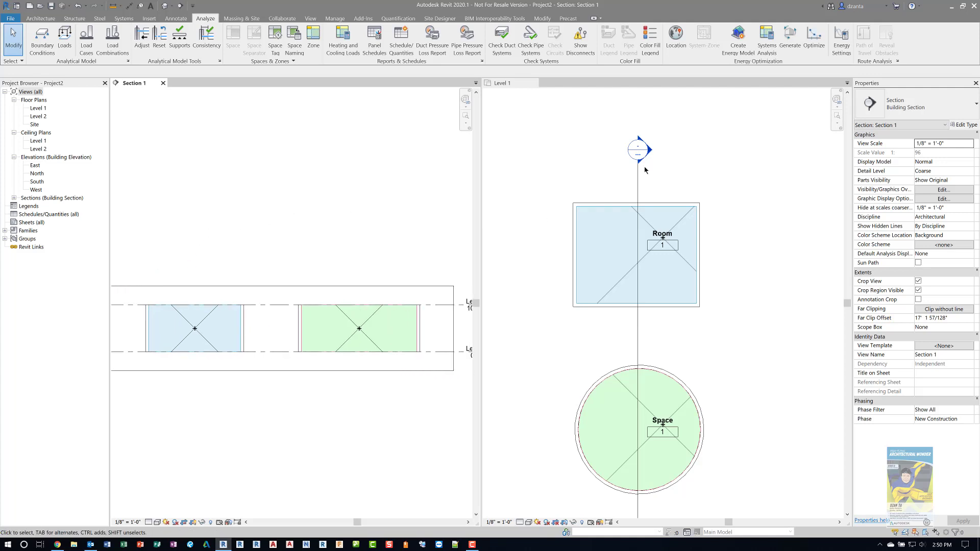
pyautogui.click(718, 151)
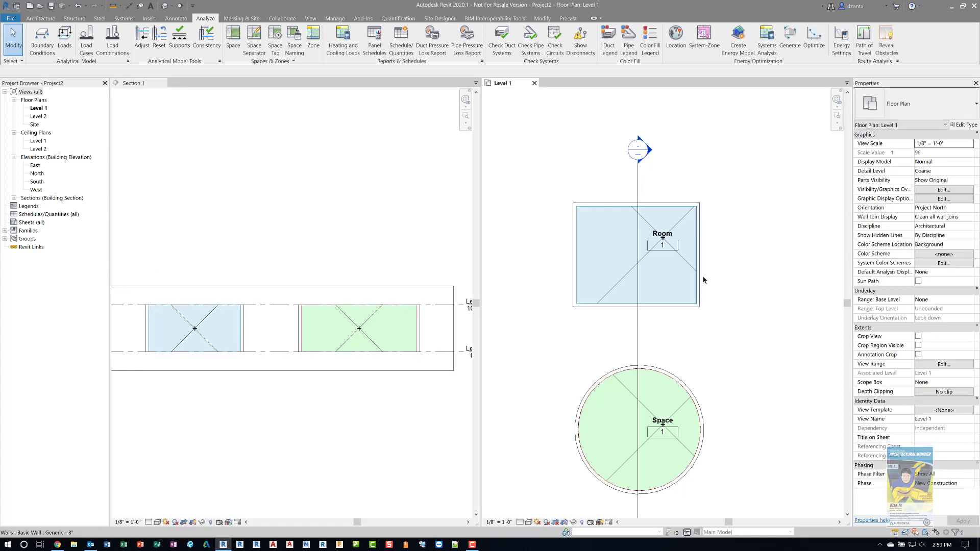
pyautogui.click(663, 244)
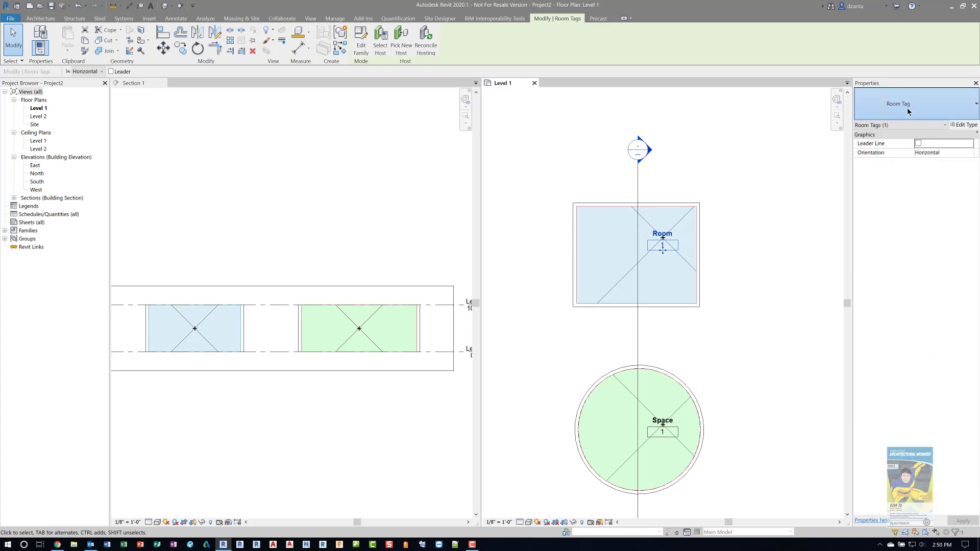
pyautogui.click(896, 104)
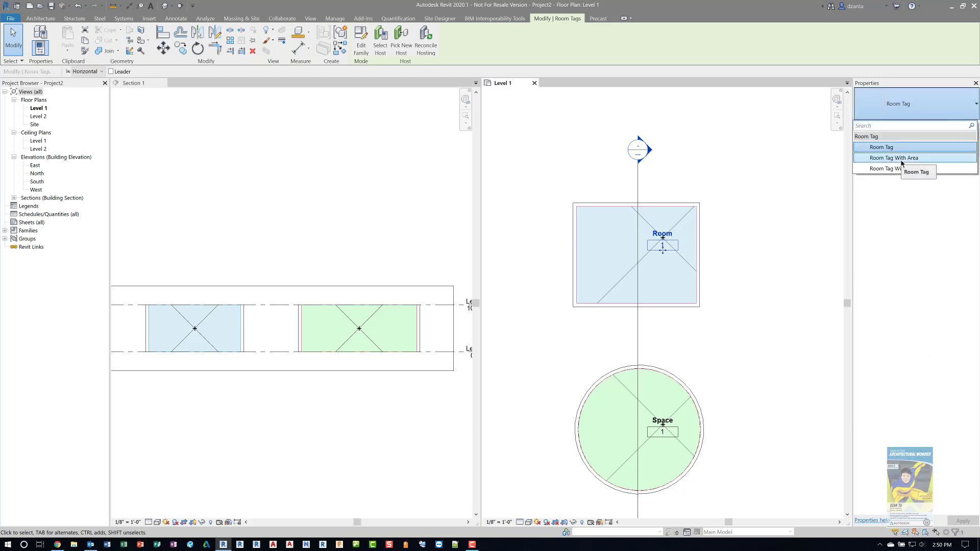
pyautogui.click(891, 168)
pyautogui.click(758, 240)
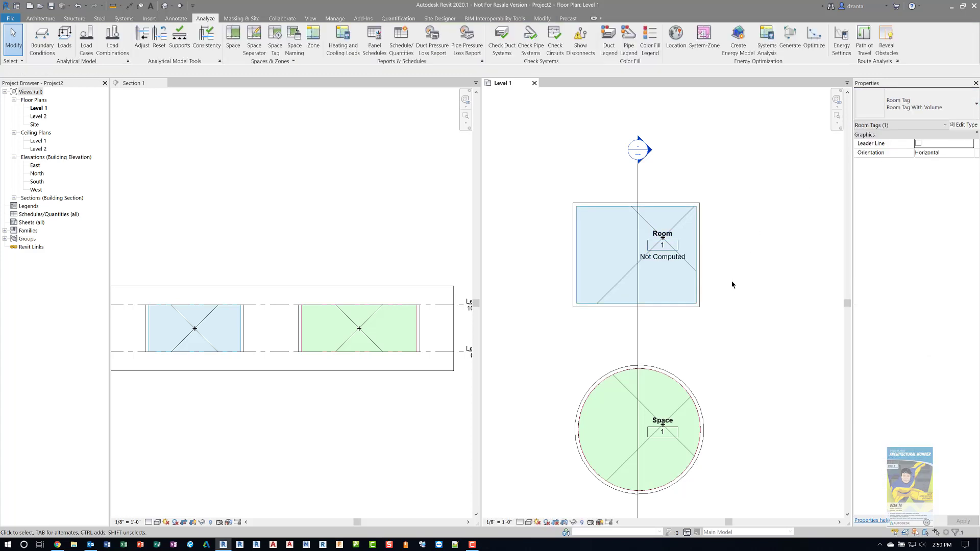
pyautogui.click(670, 428)
pyautogui.click(898, 104)
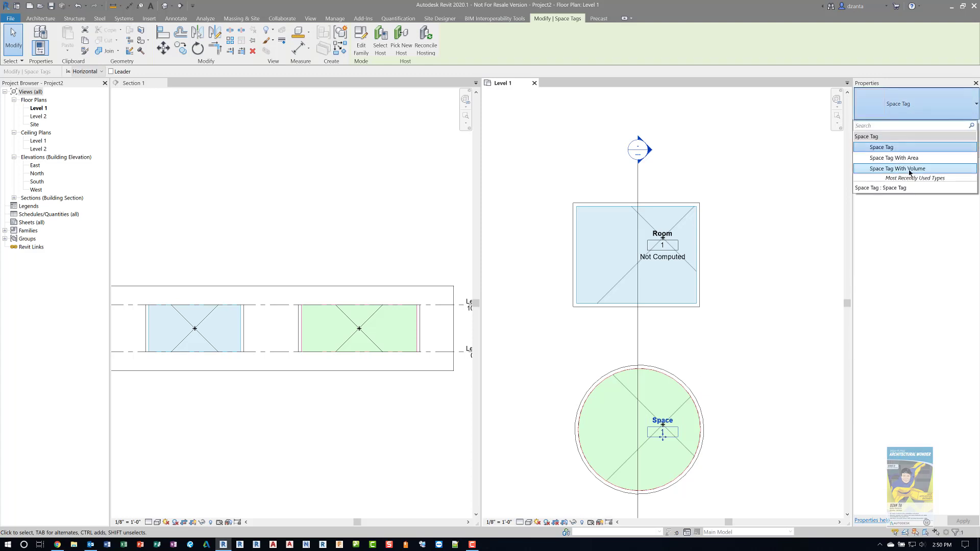
pyautogui.click(909, 169)
pyautogui.click(743, 271)
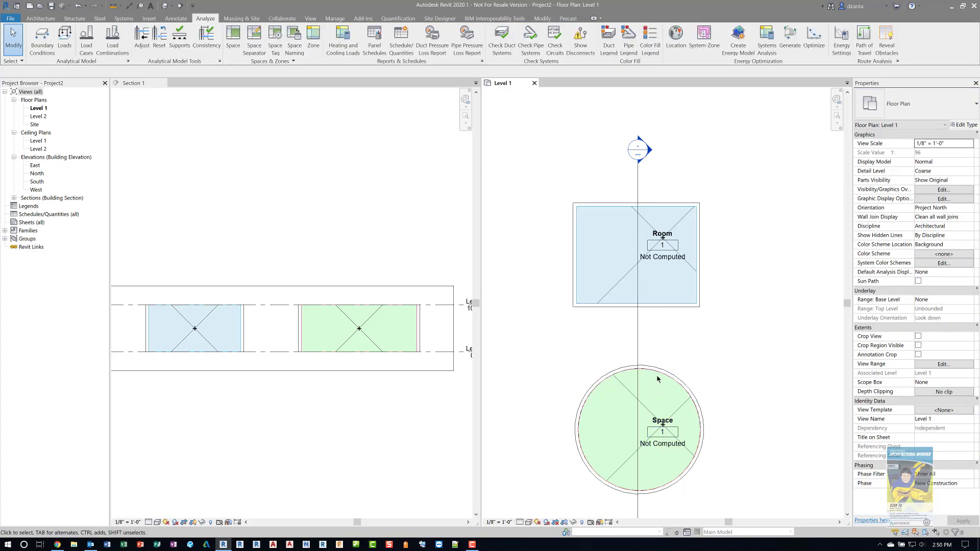
# Enable Areas and Volumes in Area and Volume Computations so tags read 4607.78 CF and 4650.63 CF.
pyautogui.click(292, 61)
pyautogui.click(282, 83)
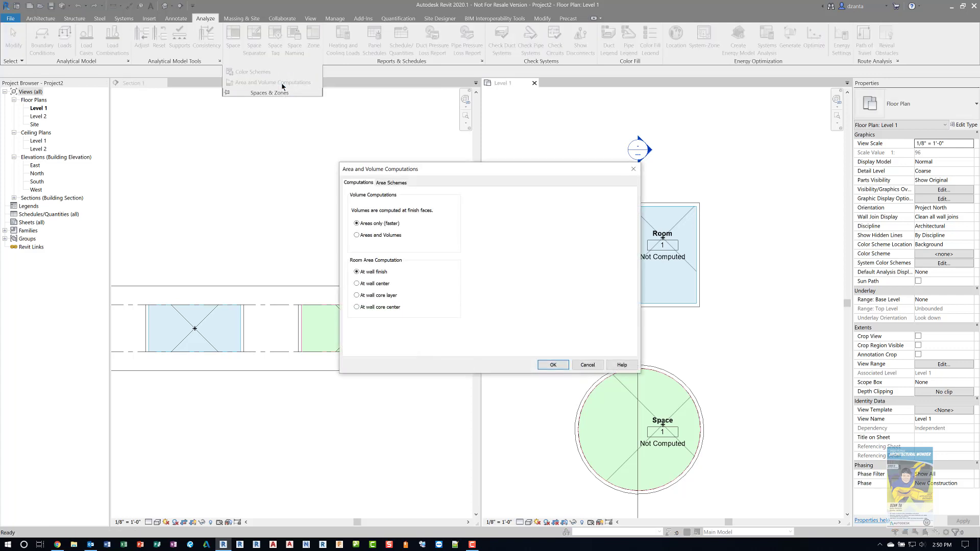
pyautogui.click(554, 365)
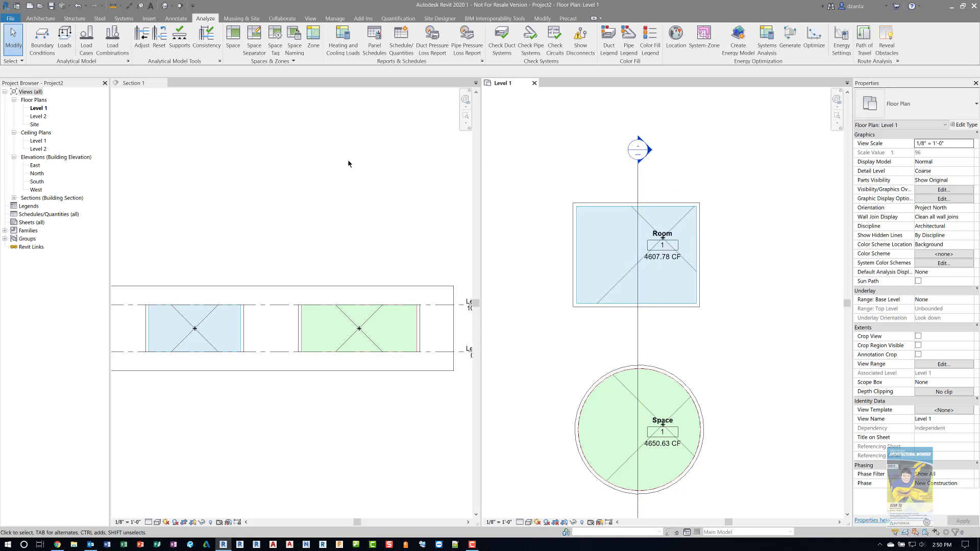
# In Section 1, tag the green space with Space Tag With Volume.
pyautogui.click(274, 201)
pyautogui.scroll(-2, 241, 204)
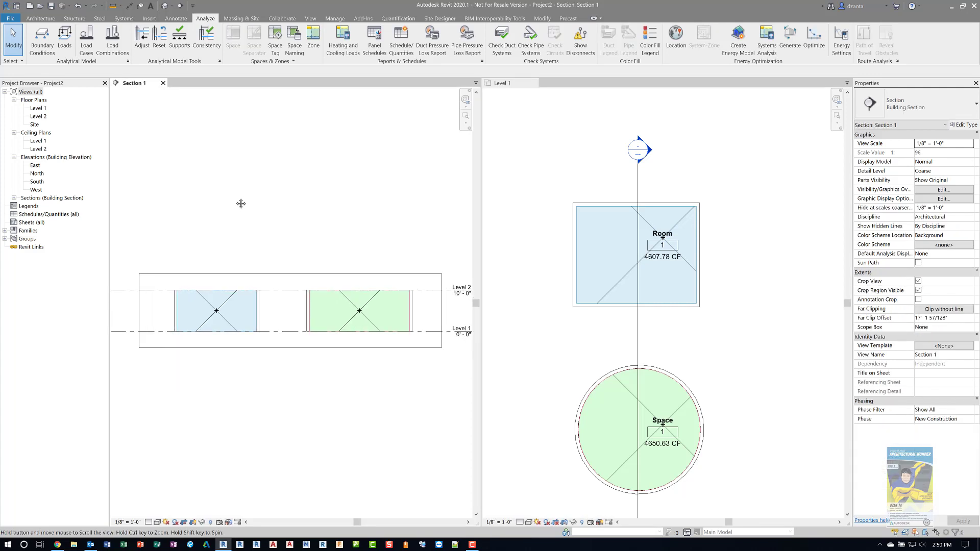
pyautogui.click(275, 36)
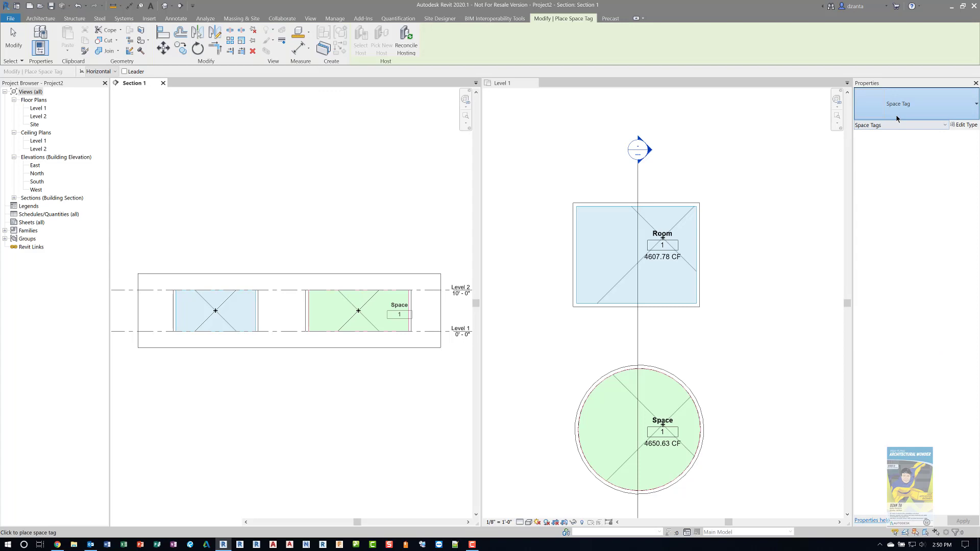
pyautogui.click(914, 105)
pyautogui.click(895, 168)
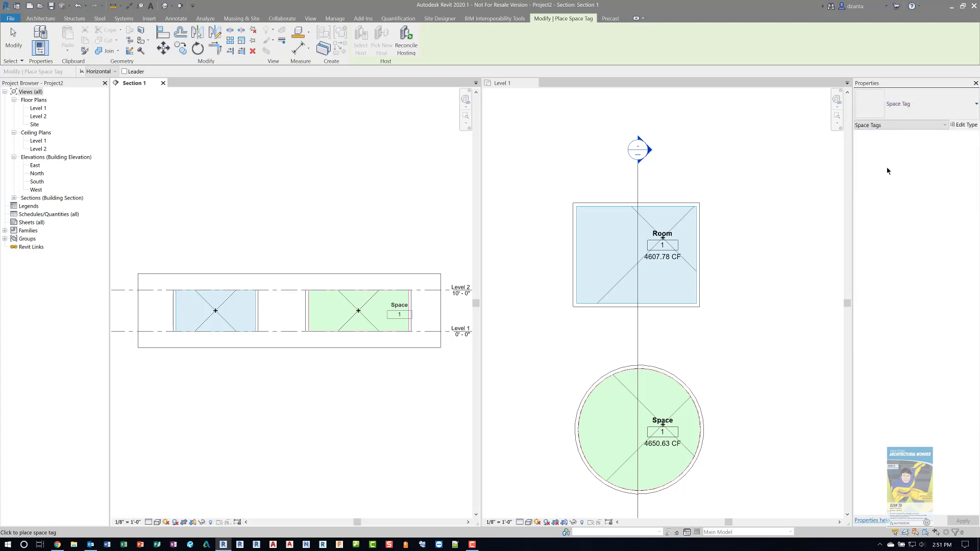
pyautogui.click(344, 311)
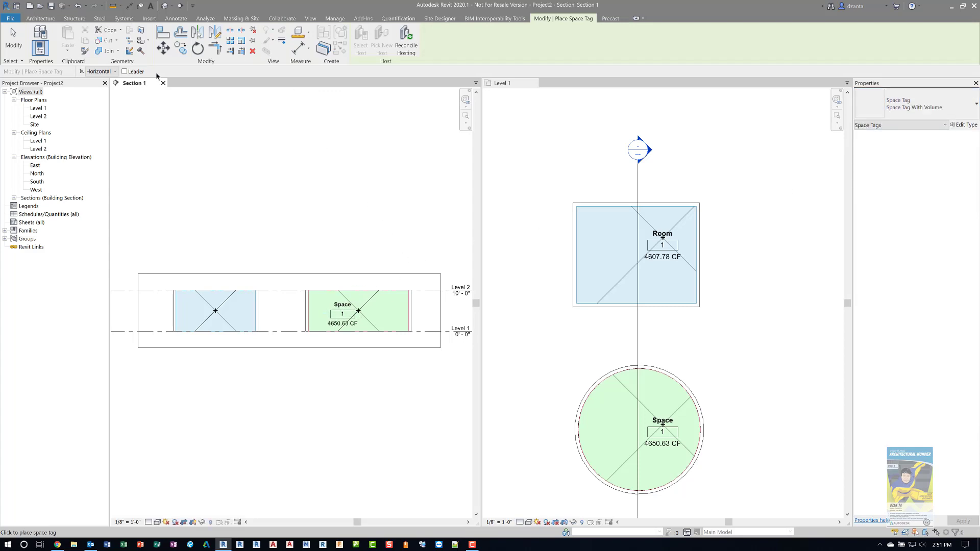
pyautogui.click(14, 38)
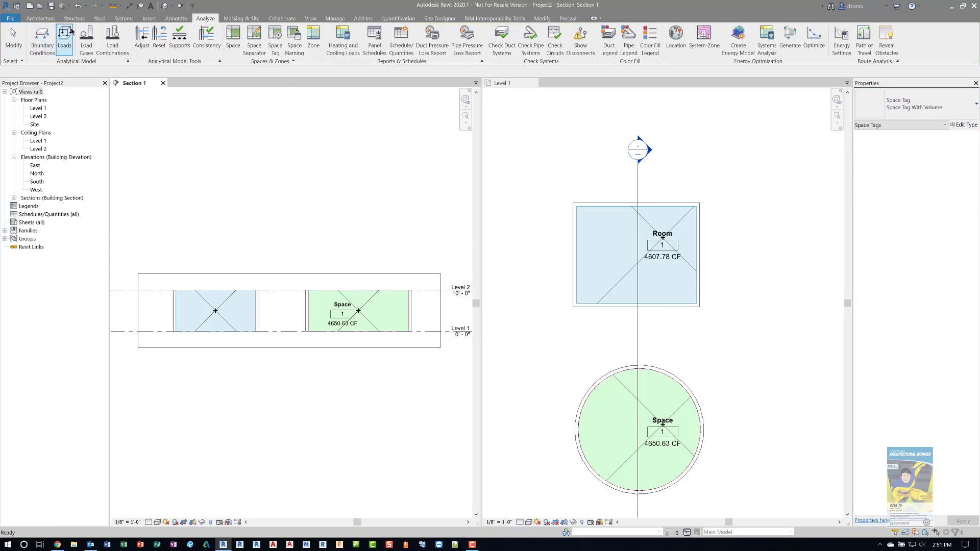
# Tag the blue room in the section with Room Tag With Volume, reading 4607.78 CF.
pyautogui.click(42, 20)
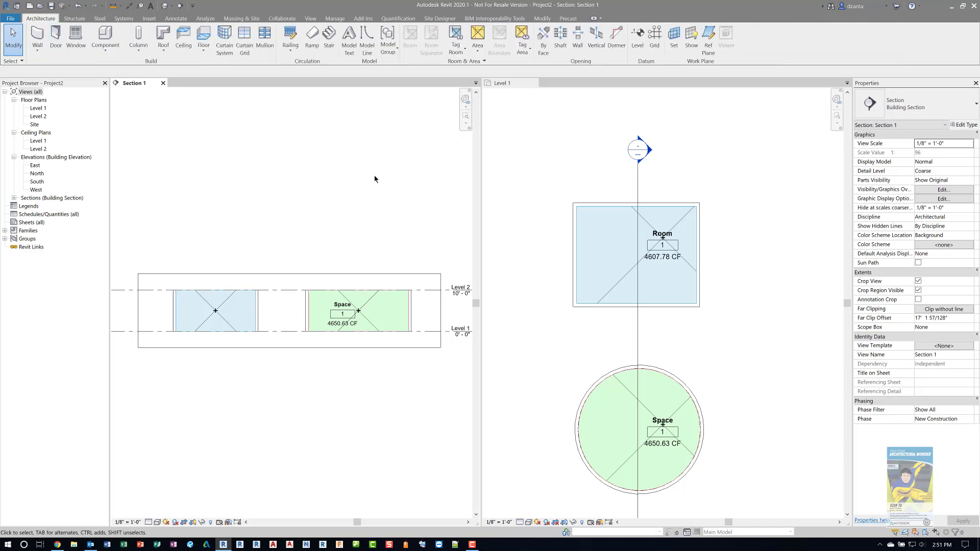
pyautogui.click(456, 50)
pyautogui.click(466, 65)
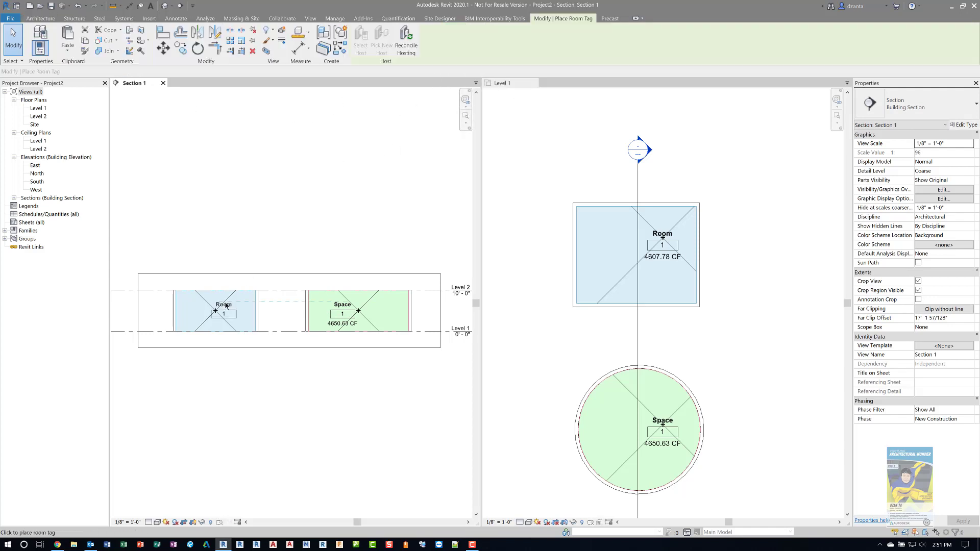
pyautogui.click(898, 104)
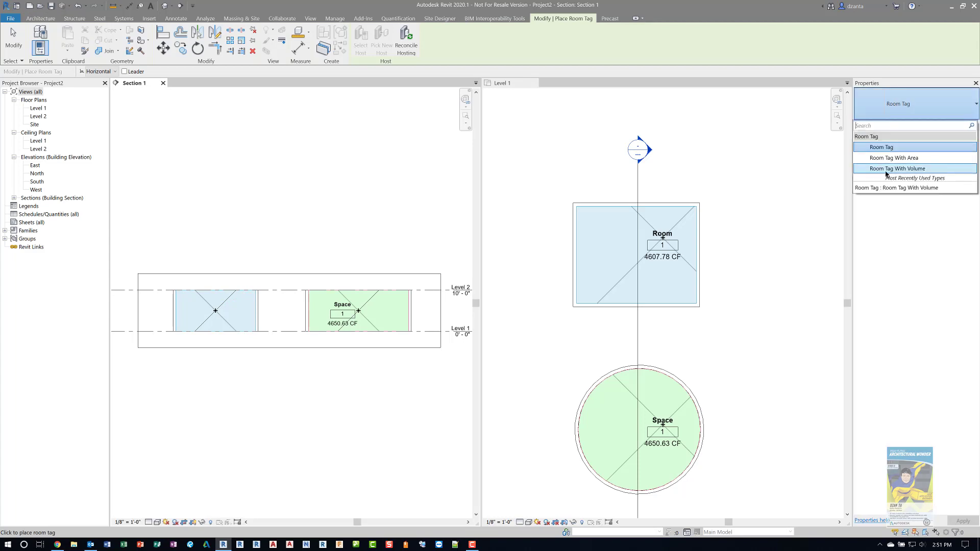
pyautogui.click(888, 169)
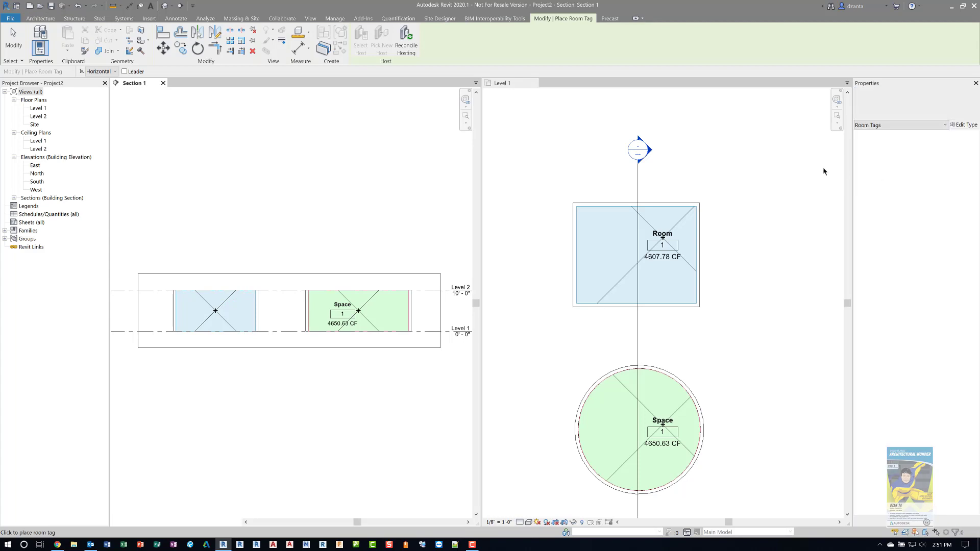
pyautogui.click(233, 306)
pyautogui.press('Escape')
pyautogui.press('Escape')
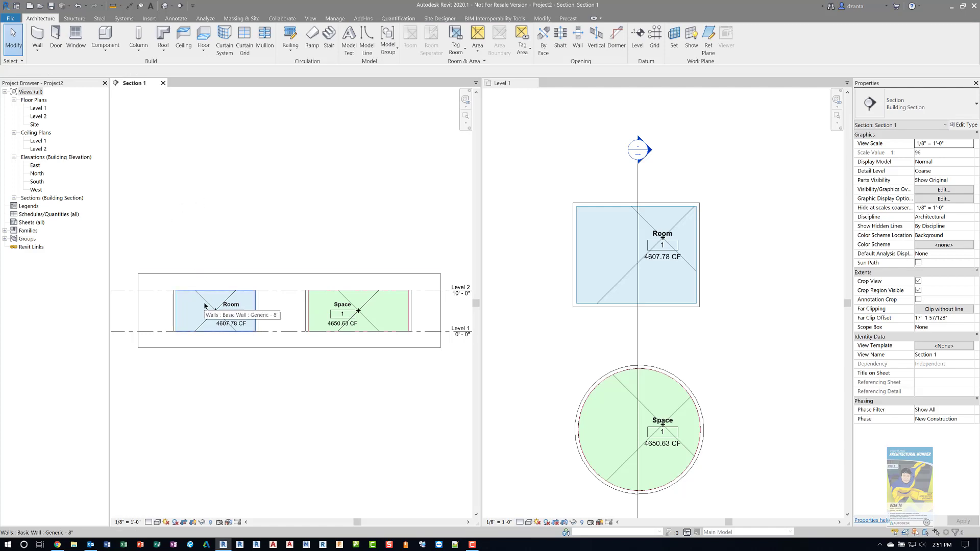
# On the Level 1 plan, Tab-select Room 1 to inspect its height limits.
pyautogui.click(587, 181)
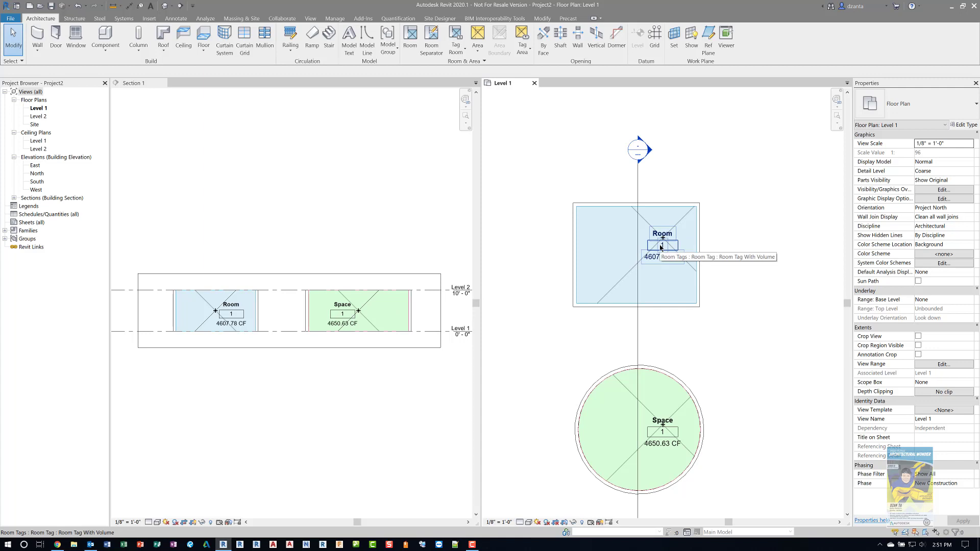
pyautogui.press('Tab')
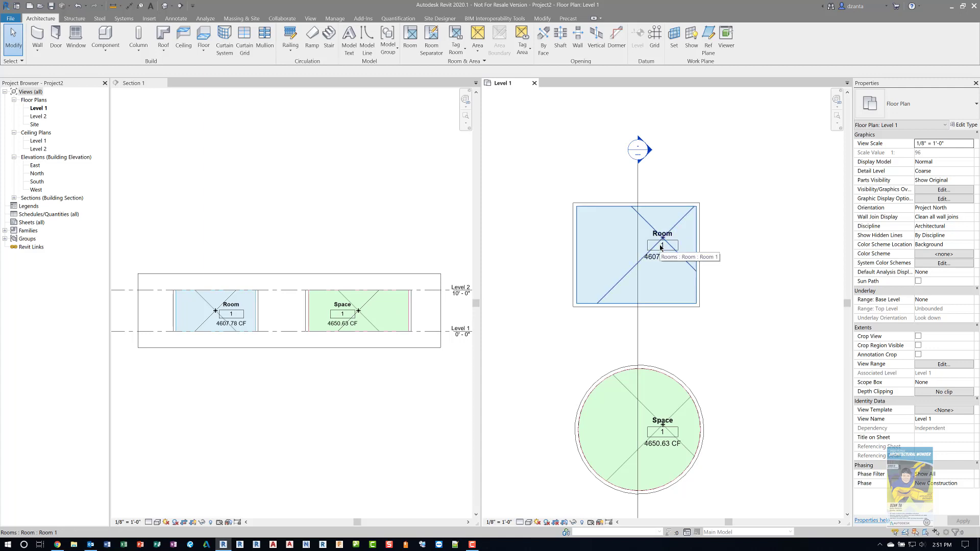
pyautogui.click(661, 247)
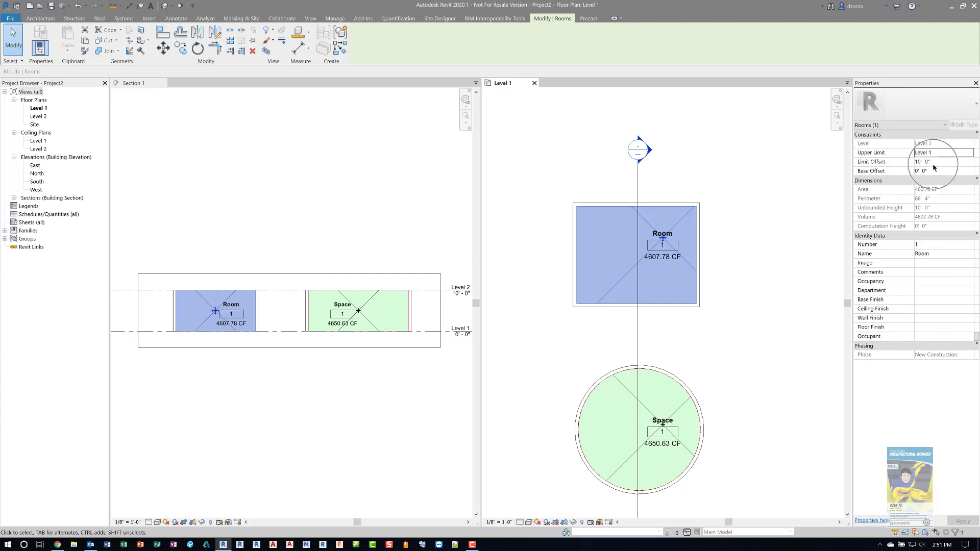
pyautogui.click(719, 175)
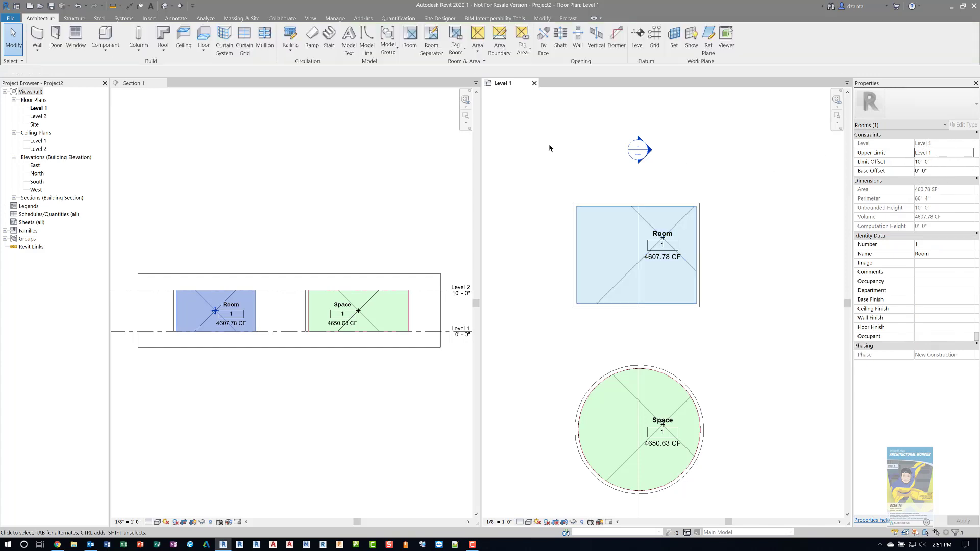
# Rename the Level 2 floor plan to 'Roof' and rename the matching level too.
pyautogui.doubleClick(39, 117)
pyautogui.rightClick(39, 117)
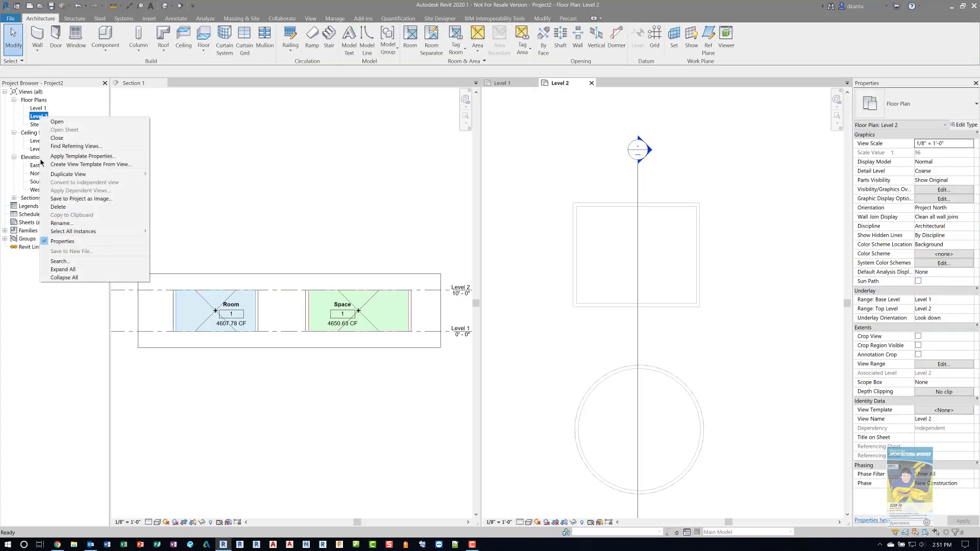
pyautogui.click(77, 223)
pyautogui.write('Roof')
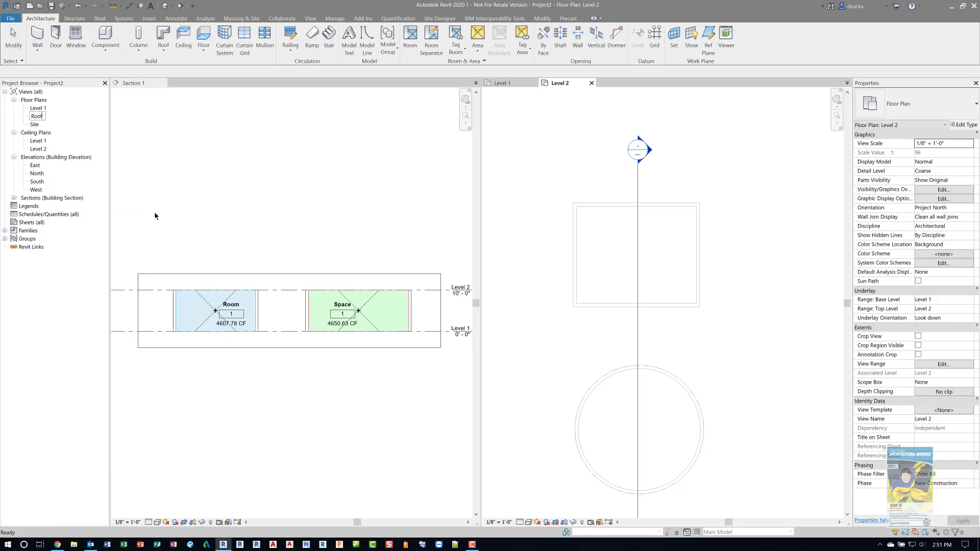
pyautogui.press('Return')
pyautogui.click(524, 280)
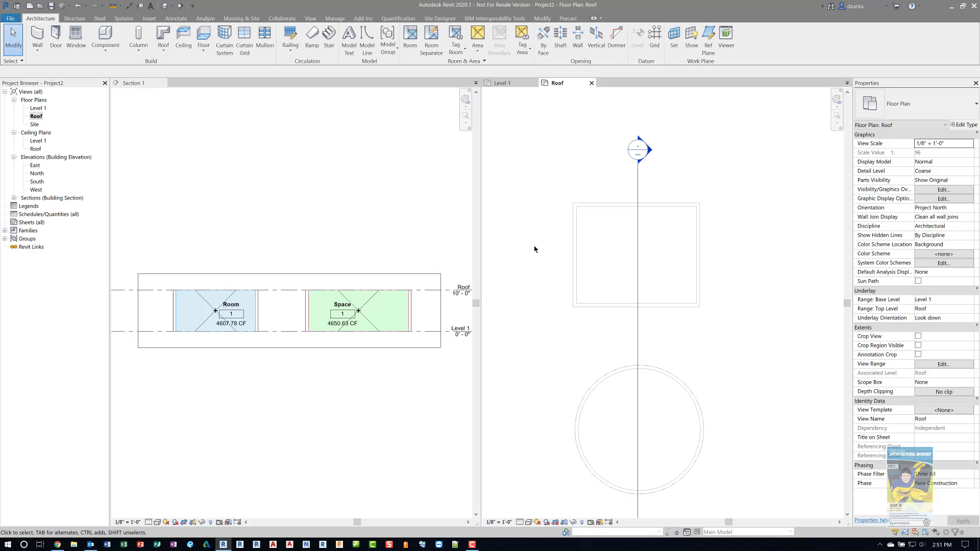
# Create a footprint hip roof with 1' 0" overhang and 9"/12" slope over the rectangular walls.
pyautogui.click(163, 50)
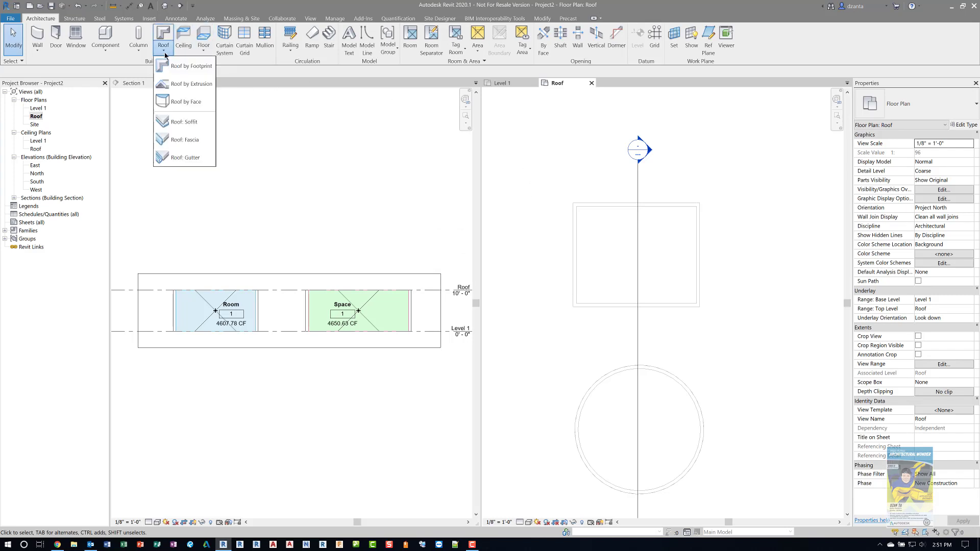
pyautogui.click(184, 63)
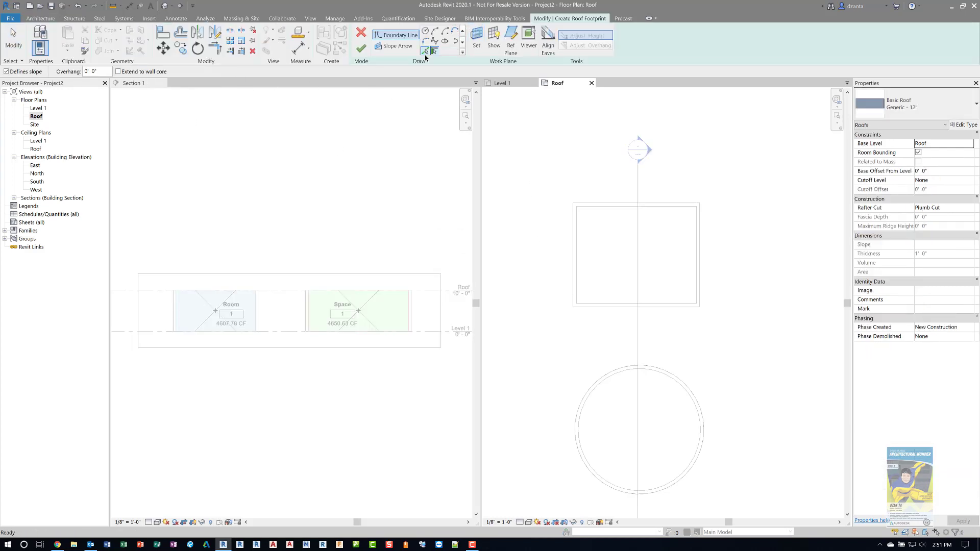
pyautogui.doubleClick(103, 71)
pyautogui.write('1')
pyautogui.press('Tab')
pyautogui.click(669, 201)
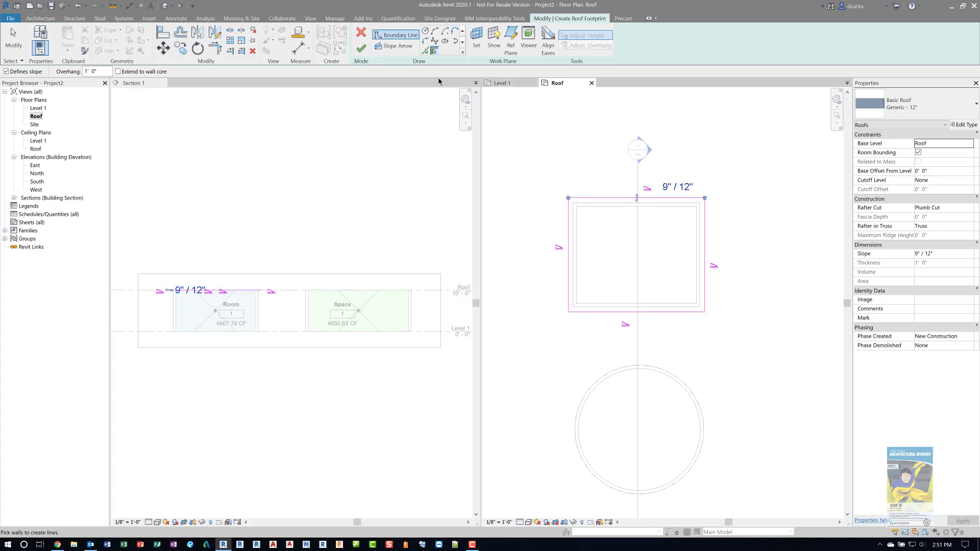
pyautogui.click(361, 47)
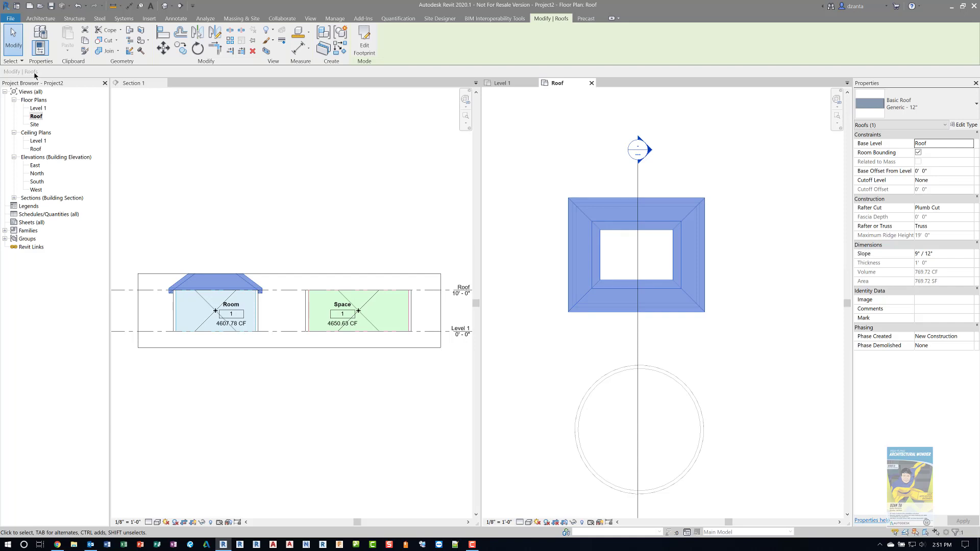
pyautogui.click(14, 38)
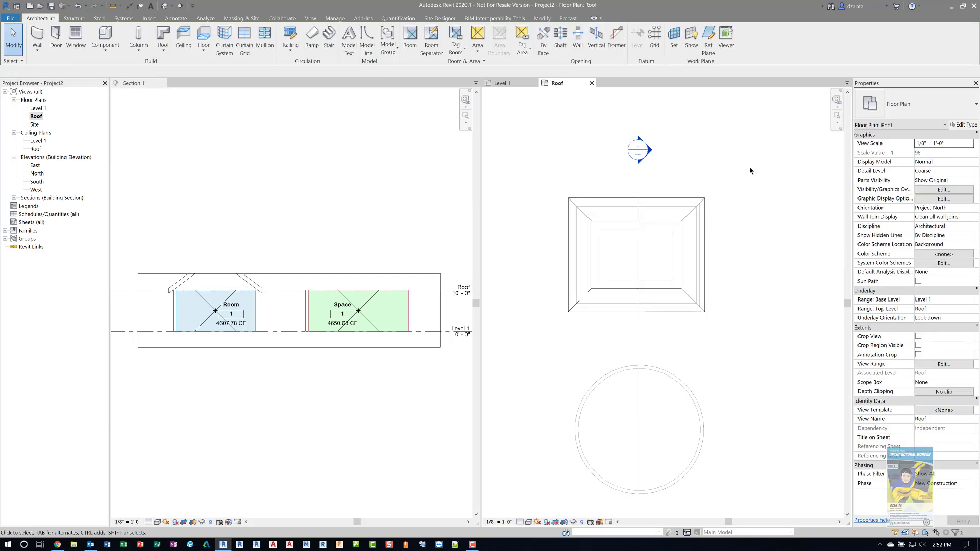
pyautogui.moveTo(710, 347); pyautogui.dragTo(718, 305, button='middle')
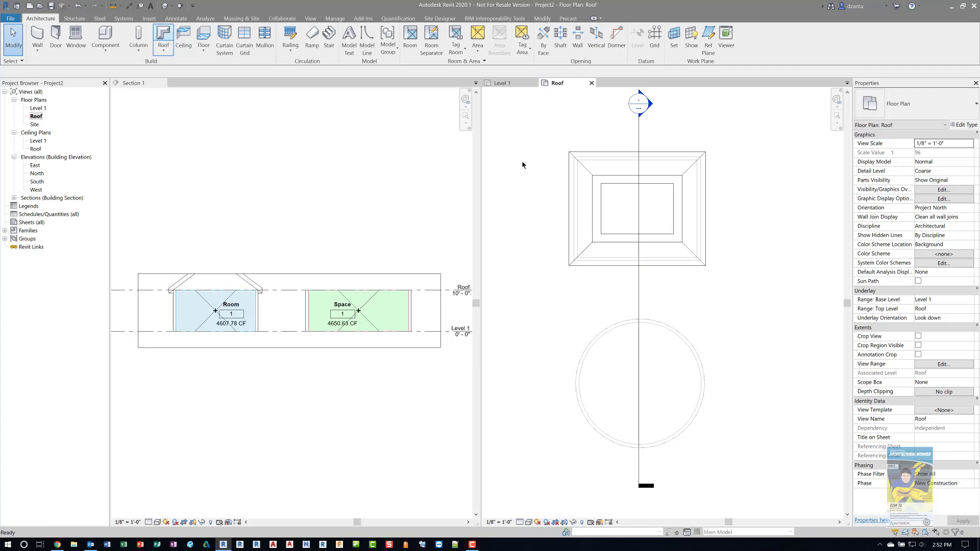
# Create a roof by footprint from the upper and lower arcs of the circular wall.
pyautogui.click(163, 35)
pyautogui.click(694, 343)
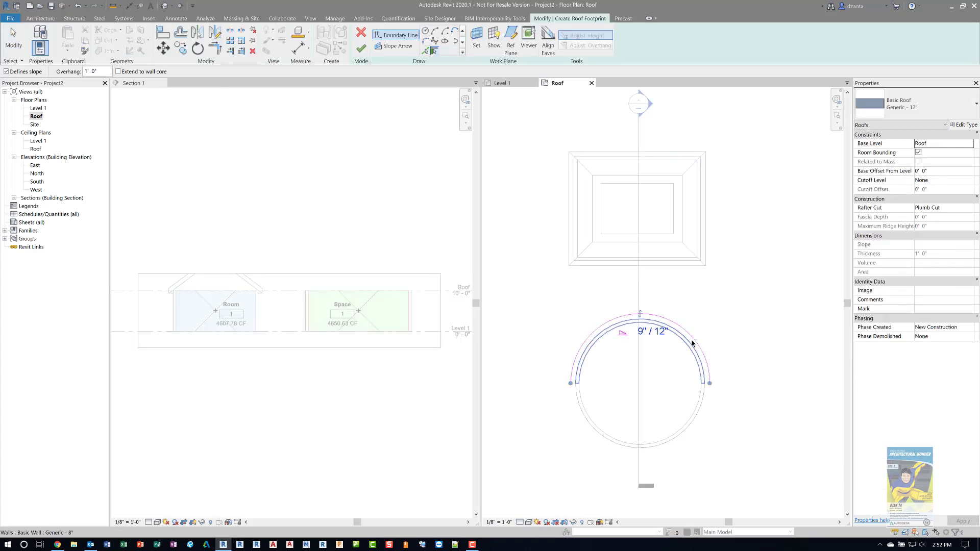
pyautogui.click(686, 413)
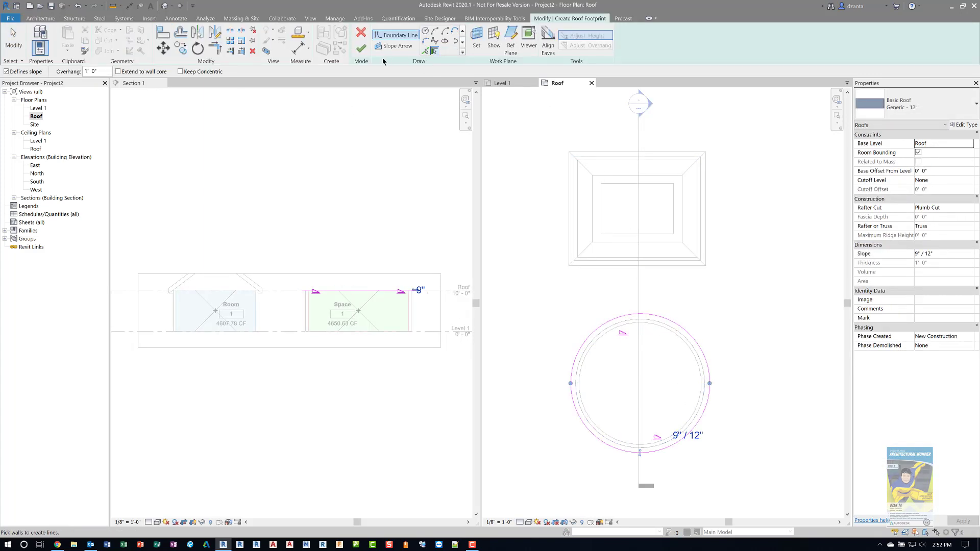
pyautogui.click(361, 49)
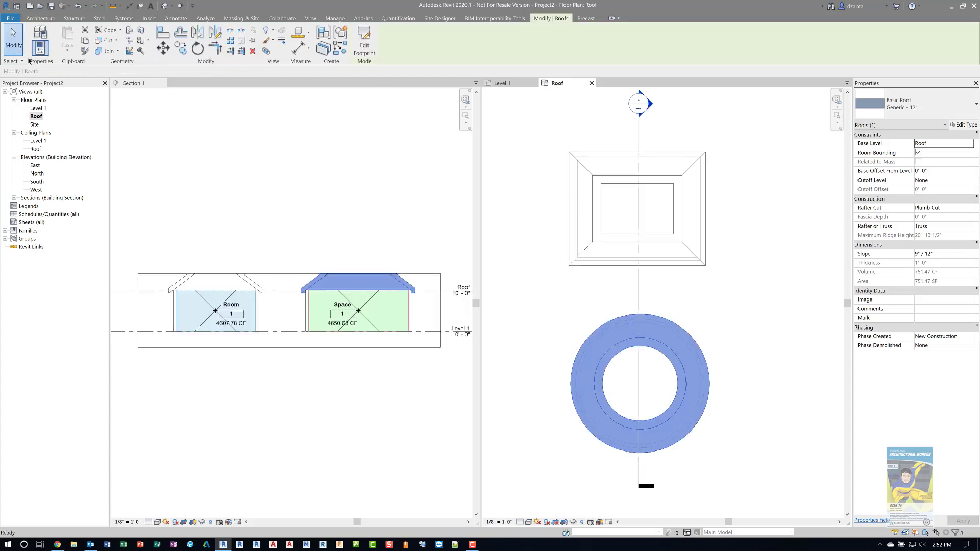
# Deselect the circular roof and switch to shaded display with SD.
pyautogui.click(710, 312)
pyautogui.press('s')
pyautogui.press('d')
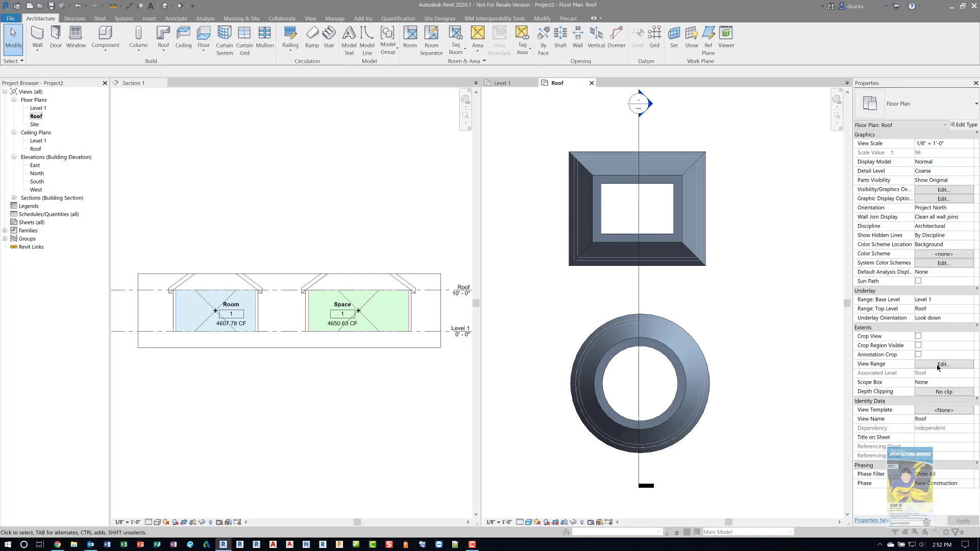
# Set the Roof plan view range to an Unlimited top with a 50' 0" cut plane, and apply.
pyautogui.click(939, 363)
pyautogui.click(714, 298)
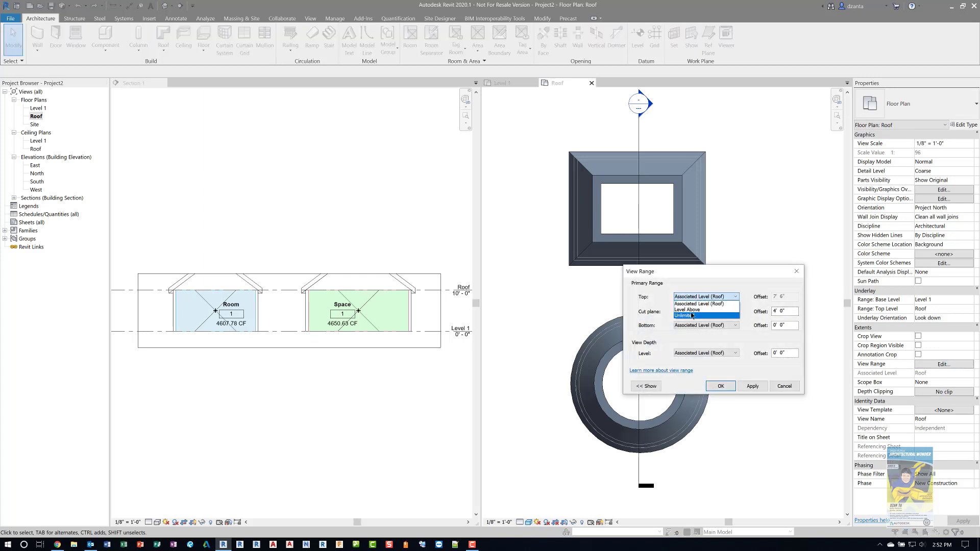
pyautogui.click(699, 306)
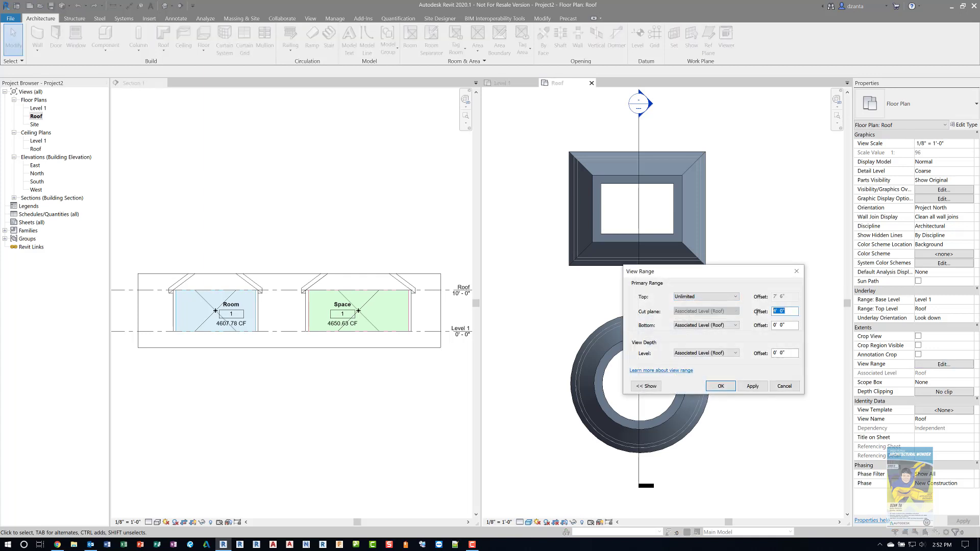
pyautogui.click(753, 385)
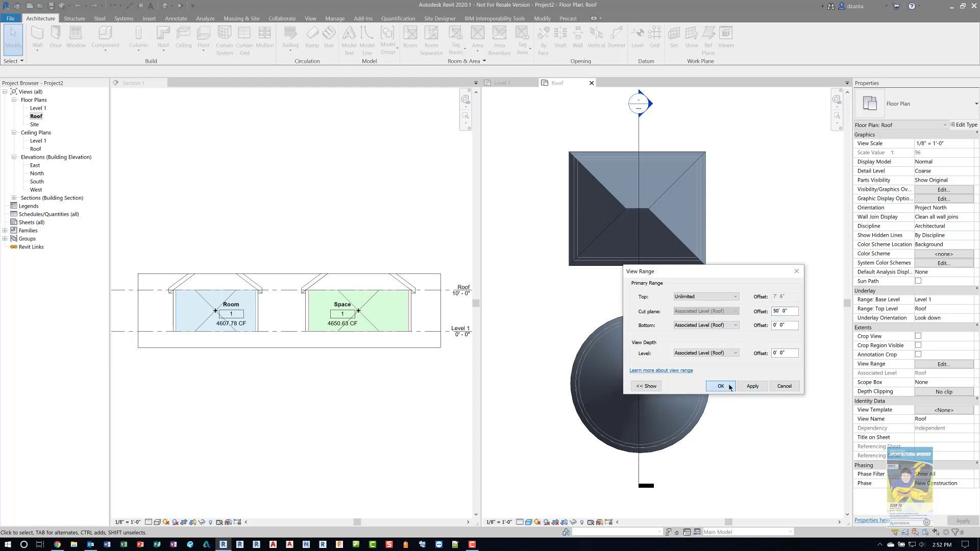
pyautogui.click(720, 386)
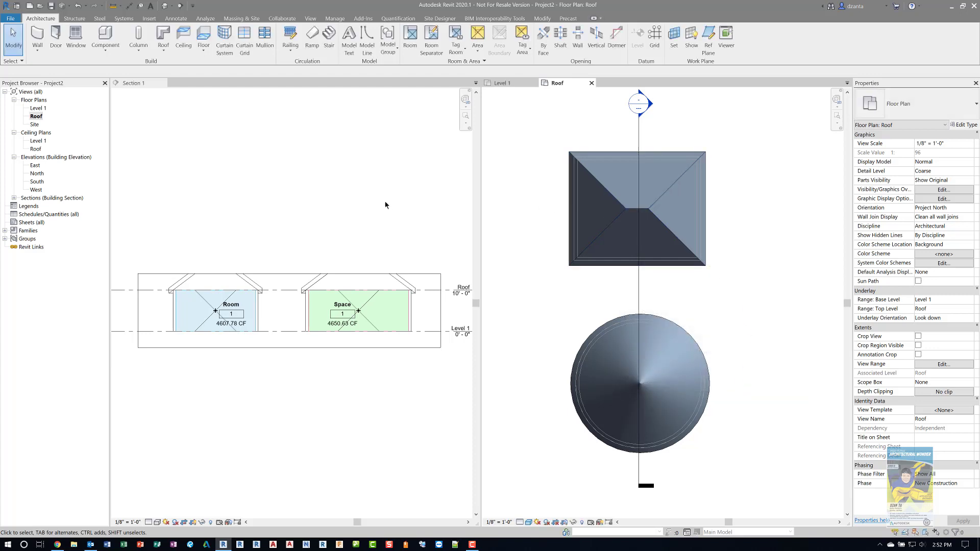
# Stretch the Section 1 crop region upward to reveal both roofs, then zoom to fit.
pyautogui.click(360, 197)
pyautogui.click(282, 273)
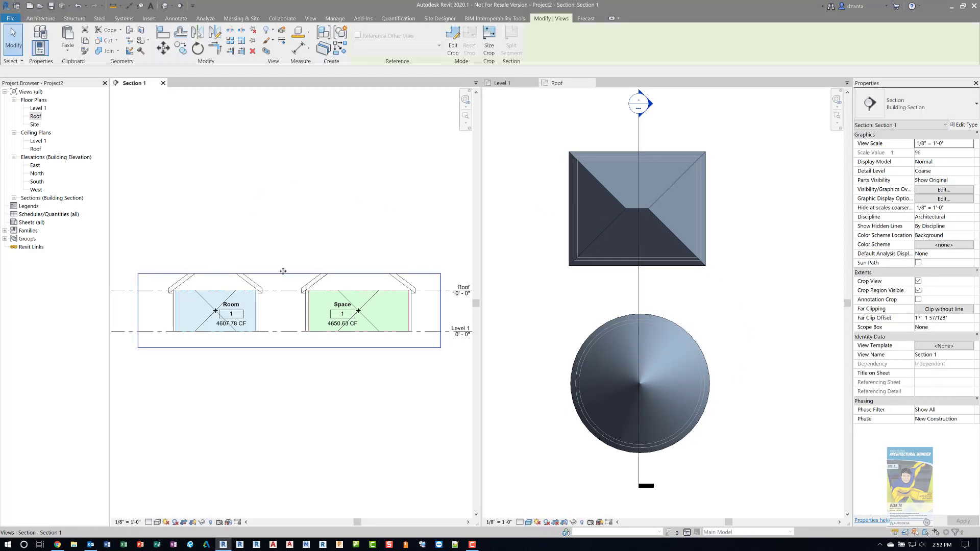
pyautogui.moveTo(283, 270); pyautogui.dragTo(286, 242)
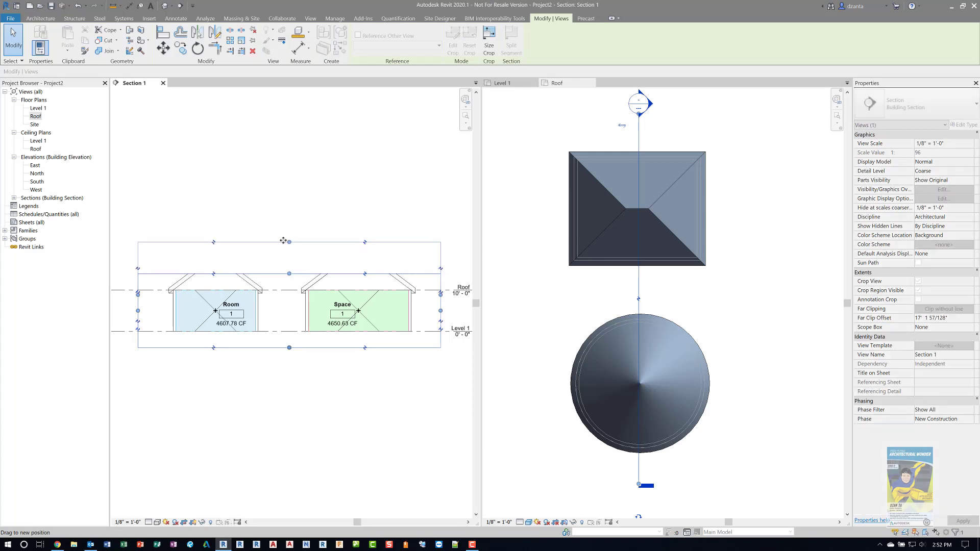
pyautogui.click(273, 391)
pyautogui.press('z')
pyautogui.press('f')
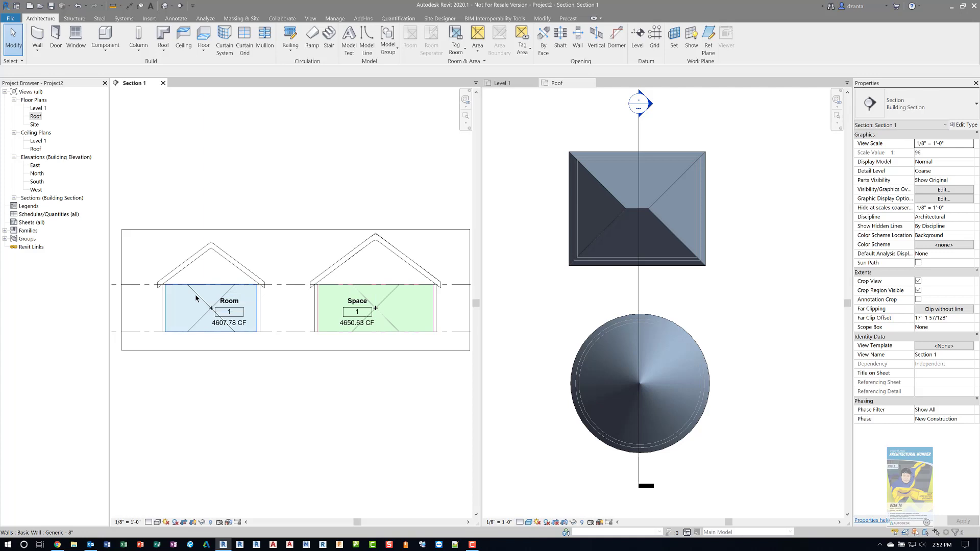
# Select Room 1 and drag its top up to the hip roof peak, giving 6056.84 CF.
pyautogui.press('Tab')
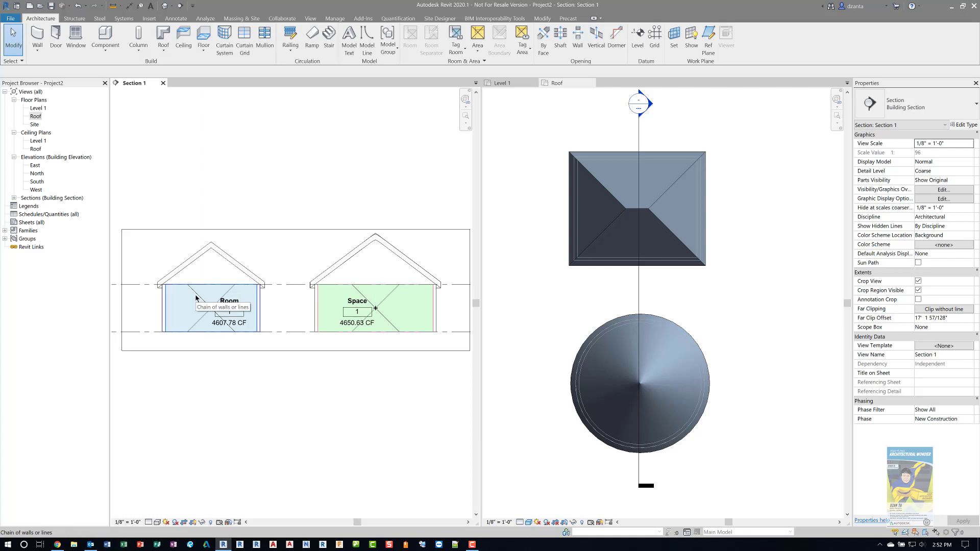
pyautogui.press('Tab')
pyautogui.click(195, 298)
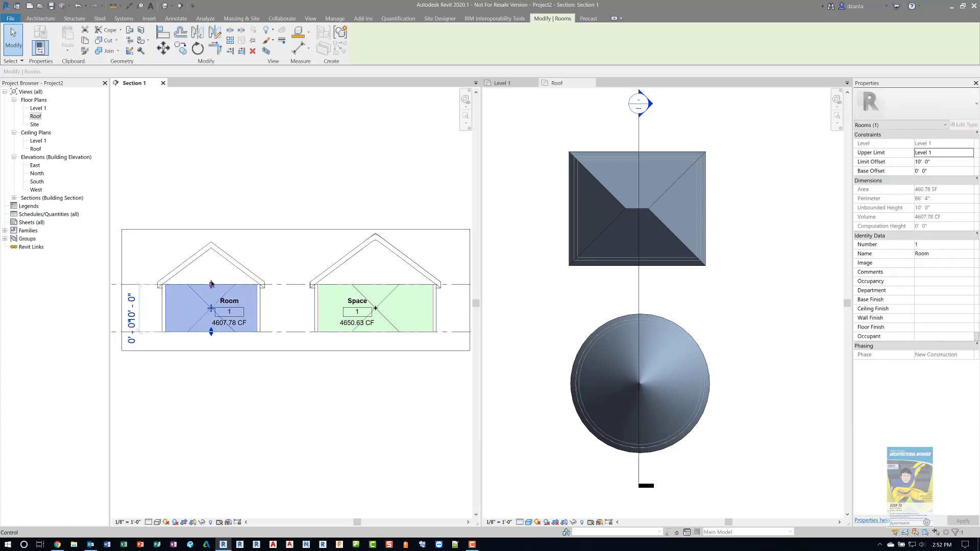
pyautogui.scroll(3, 233, 317)
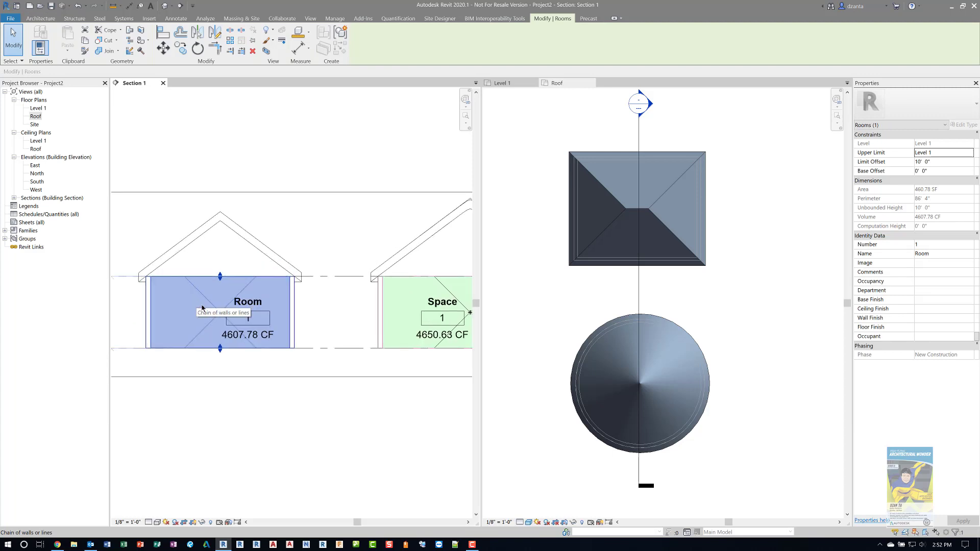
pyautogui.moveTo(234, 316); pyautogui.dragTo(238, 317, button='middle')
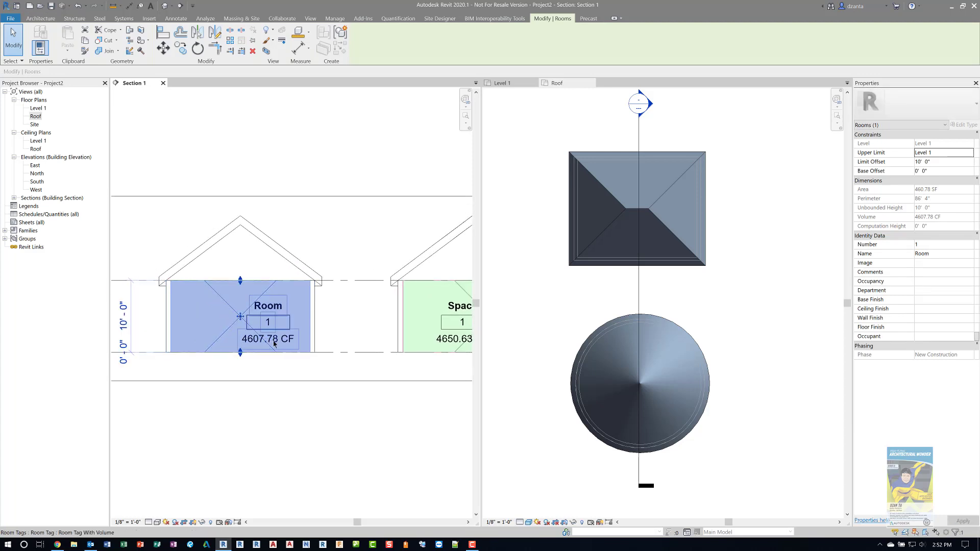
pyautogui.moveTo(240, 280); pyautogui.dragTo(254, 211)
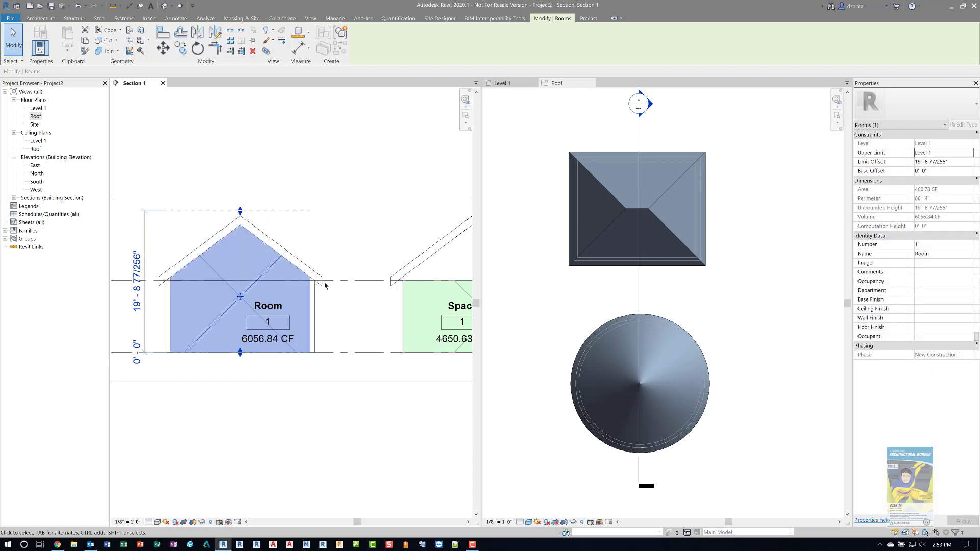
# Drag Space 1's top up to its roof peak so its volume reads 6297.46 CF.
pyautogui.click(313, 411)
pyautogui.scroll(-1, 347, 414)
pyautogui.moveTo(373, 420); pyautogui.dragTo(284, 412, button='middle')
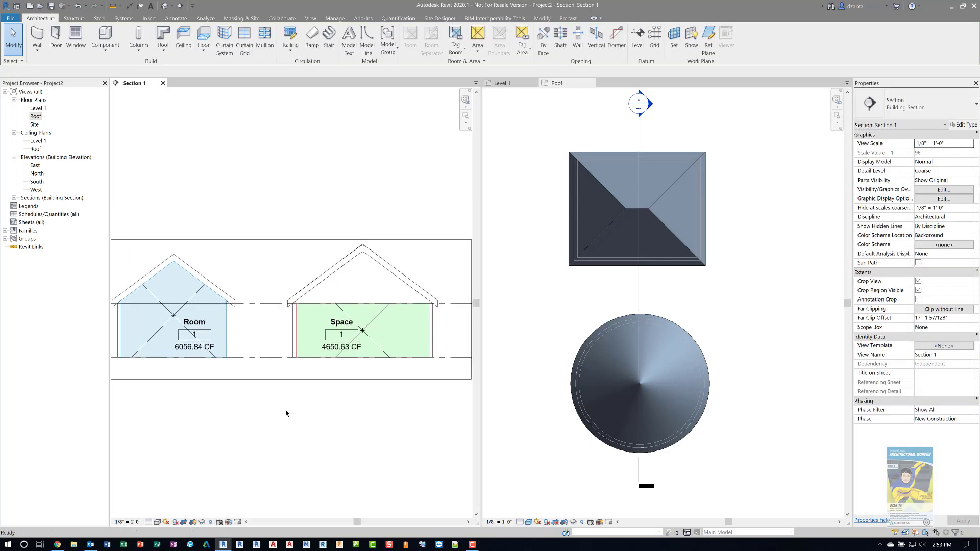
pyautogui.click(385, 353)
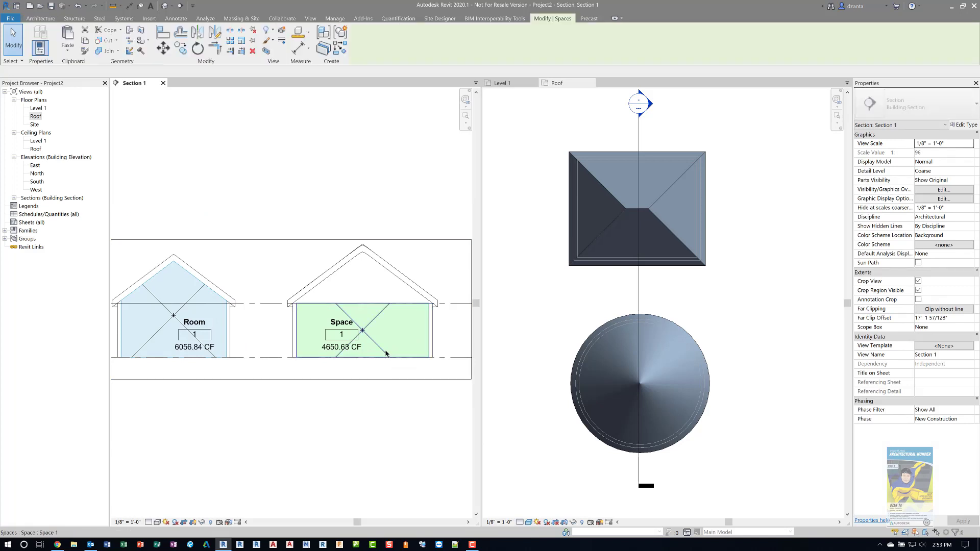
pyautogui.moveTo(360, 299); pyautogui.dragTo(357, 239)
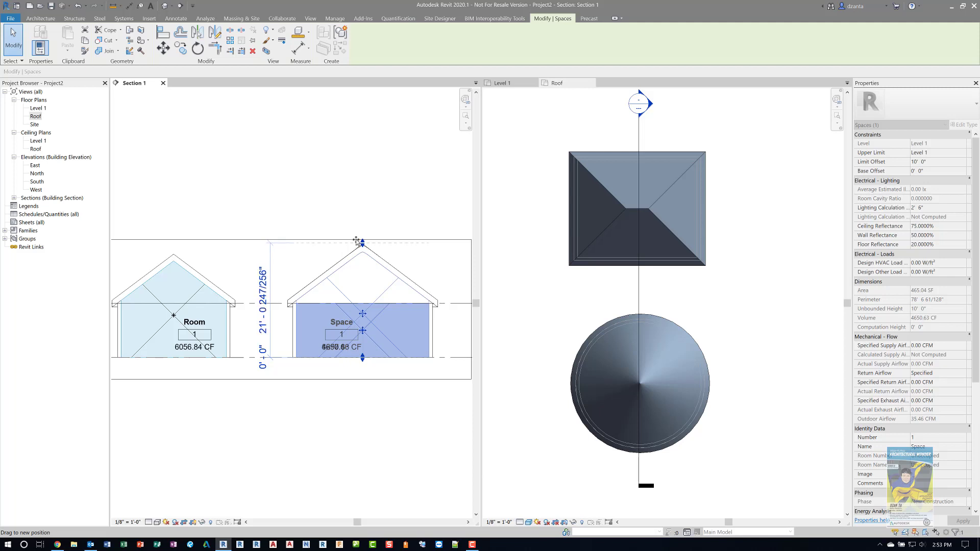
pyautogui.moveTo(356, 239)
pyautogui.mouseDown()
pyautogui.moveTo(357, 220)
pyautogui.moveTo(356, 241)
pyautogui.mouseUp()
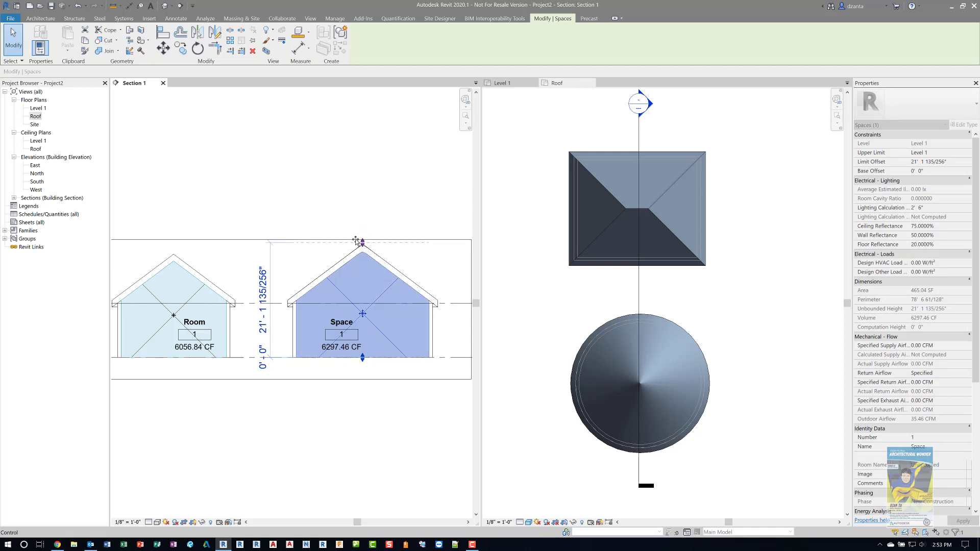
pyautogui.click(301, 436)
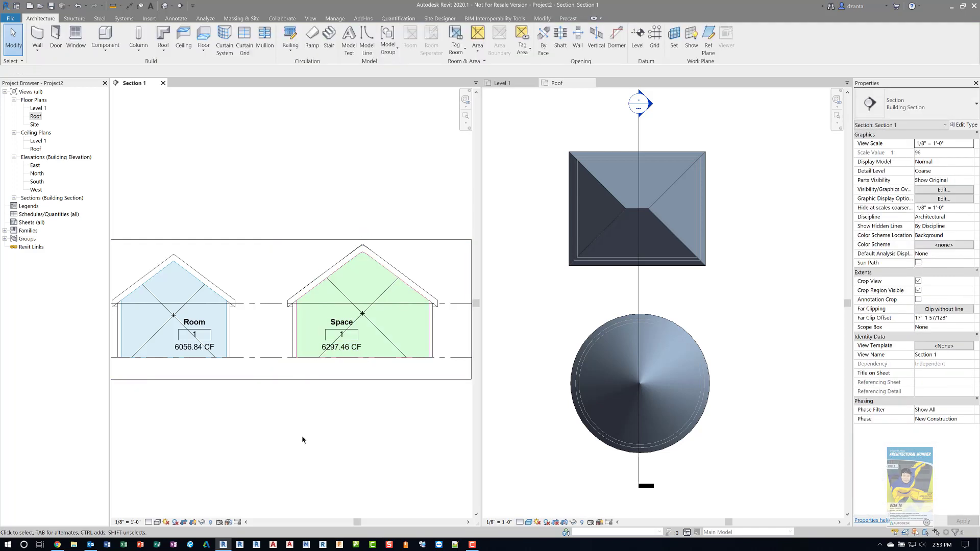
pyautogui.scroll(-1, 313, 442)
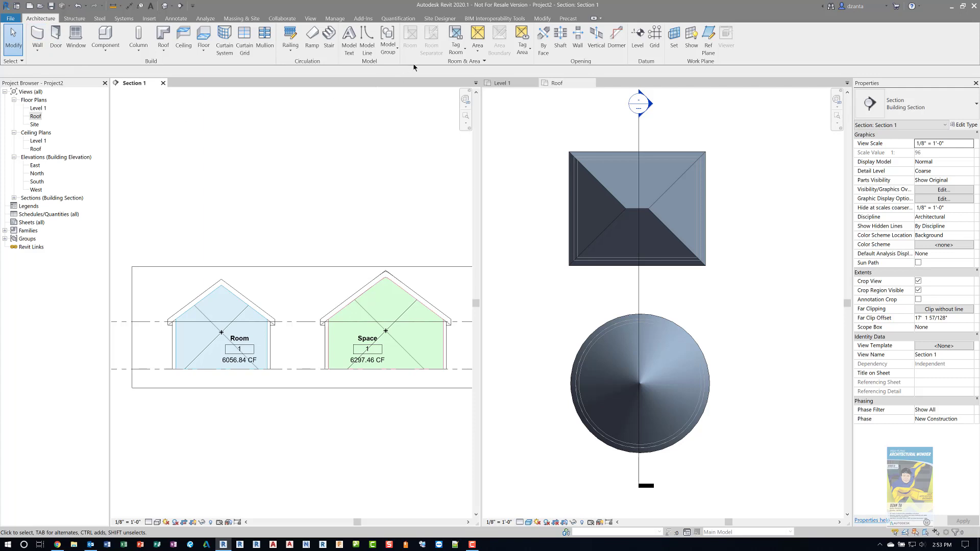
# Place a Room Tag With Area inside Room 1, showing 461 SF.
pyautogui.click(462, 49)
pyautogui.click(472, 66)
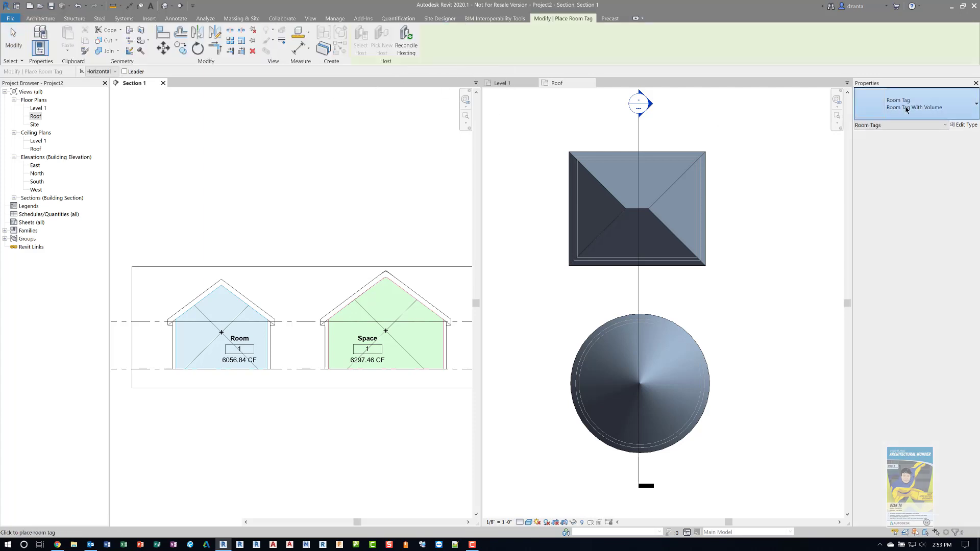
pyautogui.click(906, 110)
pyautogui.click(899, 154)
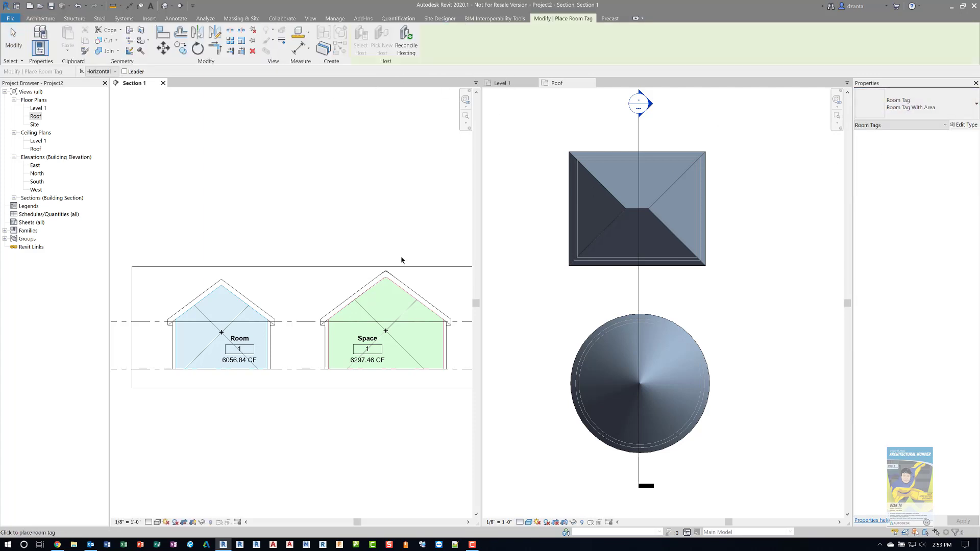
pyautogui.click(198, 340)
pyautogui.click(14, 40)
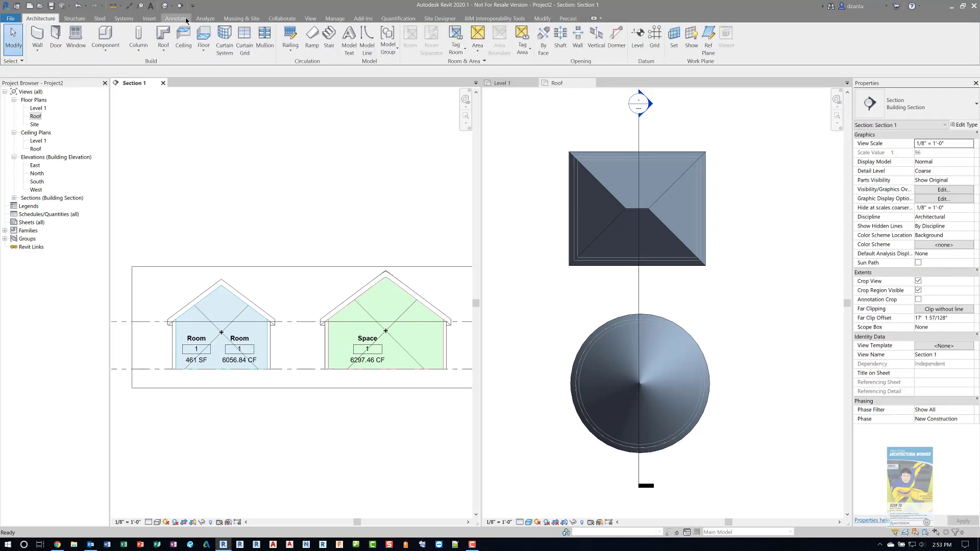
# Place a Space Tag With Area inside Space 1, showing 465 SF.
pyautogui.click(205, 19)
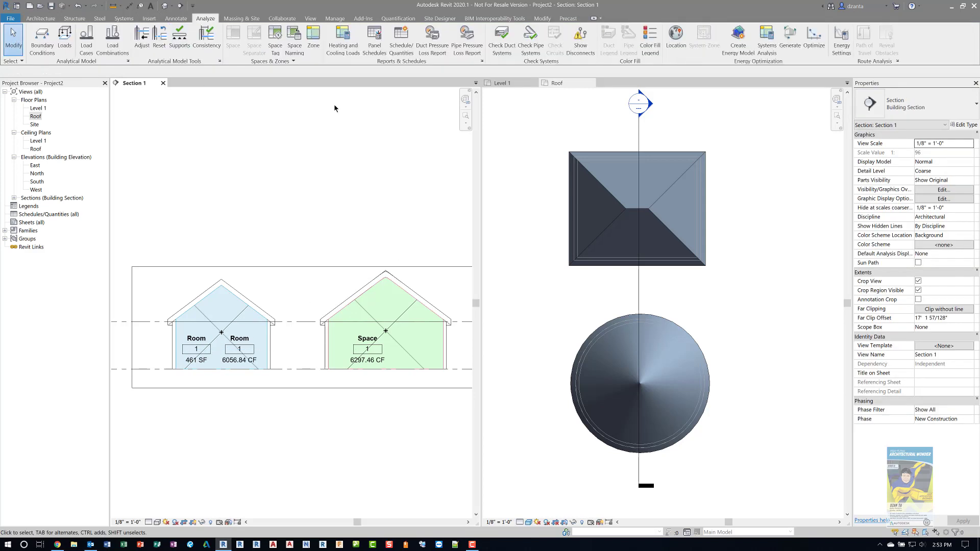
pyautogui.click(275, 40)
pyautogui.click(915, 98)
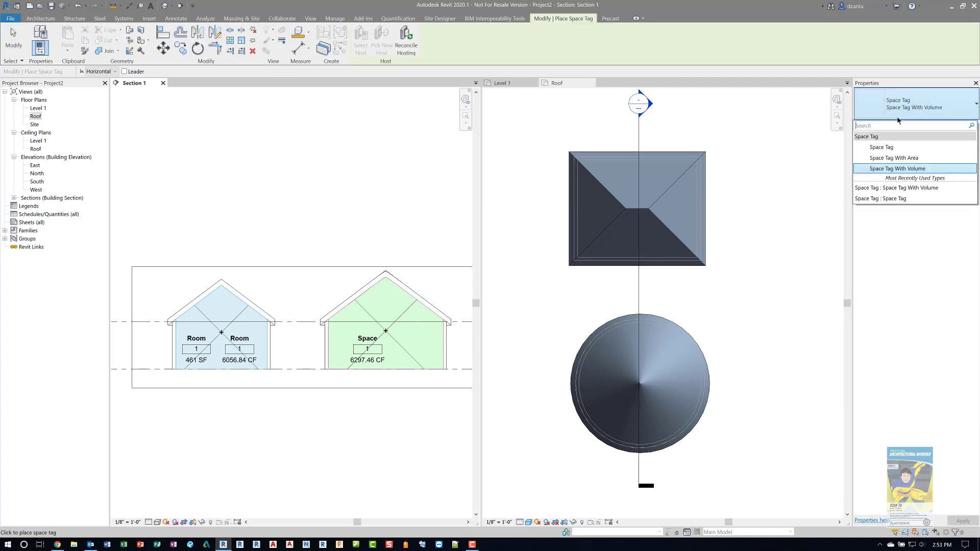
pyautogui.click(904, 159)
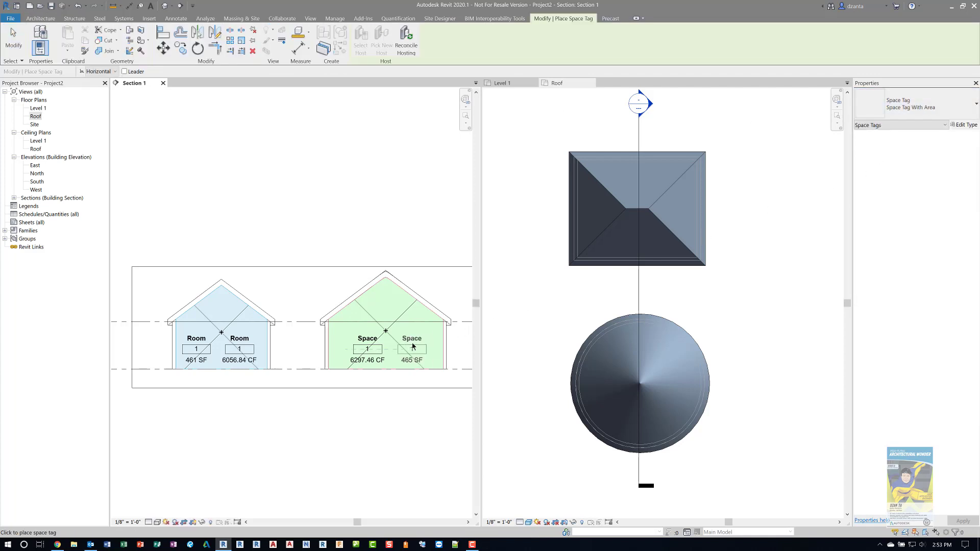
pyautogui.click(389, 305)
pyautogui.press('Escape')
pyautogui.press('Escape')
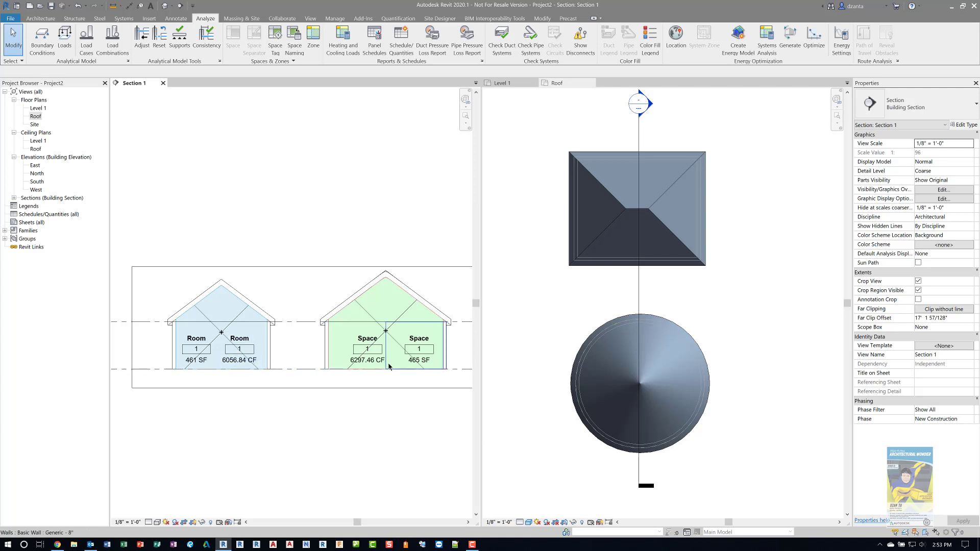
# Re-snap Space 1's top at the roof peak, giving a 21'-0 225/256" limit offset.
pyautogui.click(367, 308)
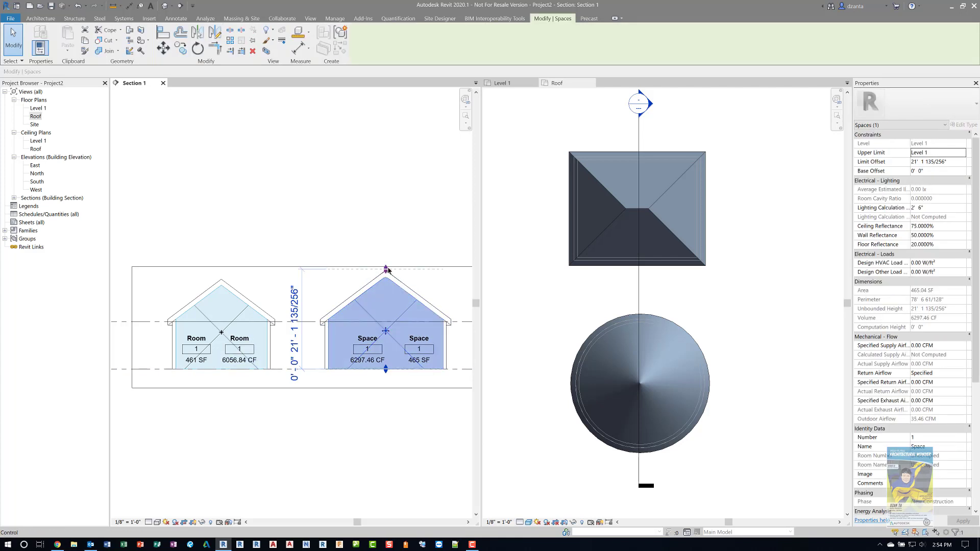
pyautogui.moveTo(386, 270)
pyautogui.mouseDown()
pyautogui.moveTo(386, 292)
pyautogui.moveTo(388, 267)
pyautogui.mouseUp()
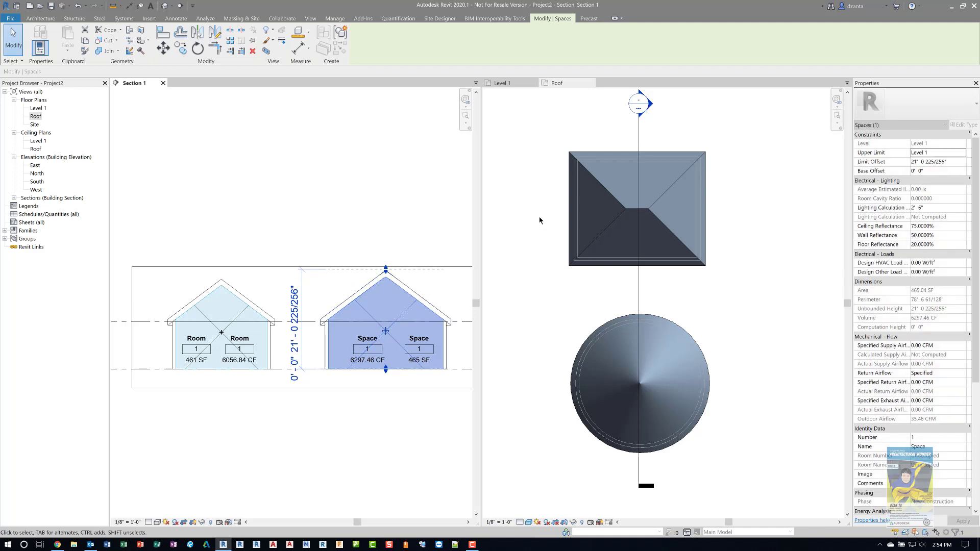
pyautogui.click(552, 150)
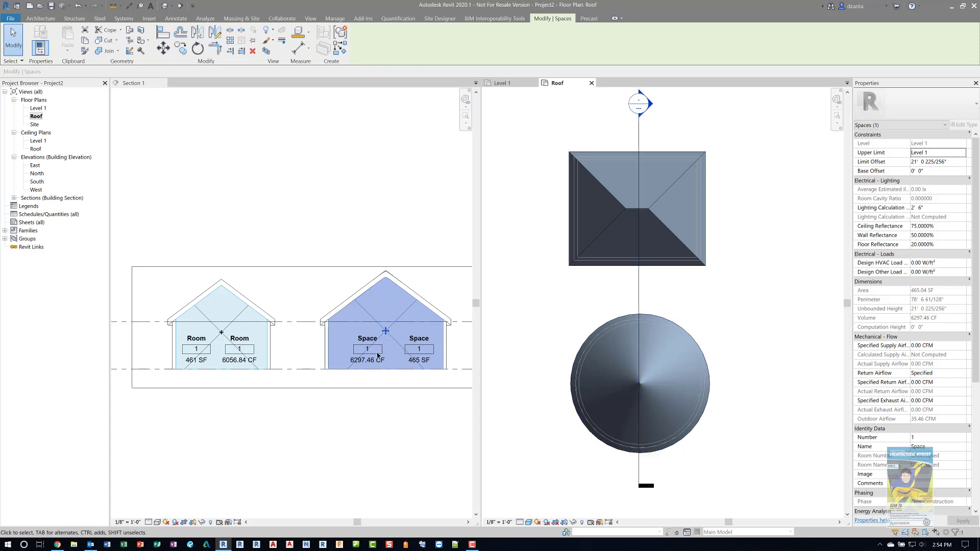
pyautogui.scroll(-2, 331, 417)
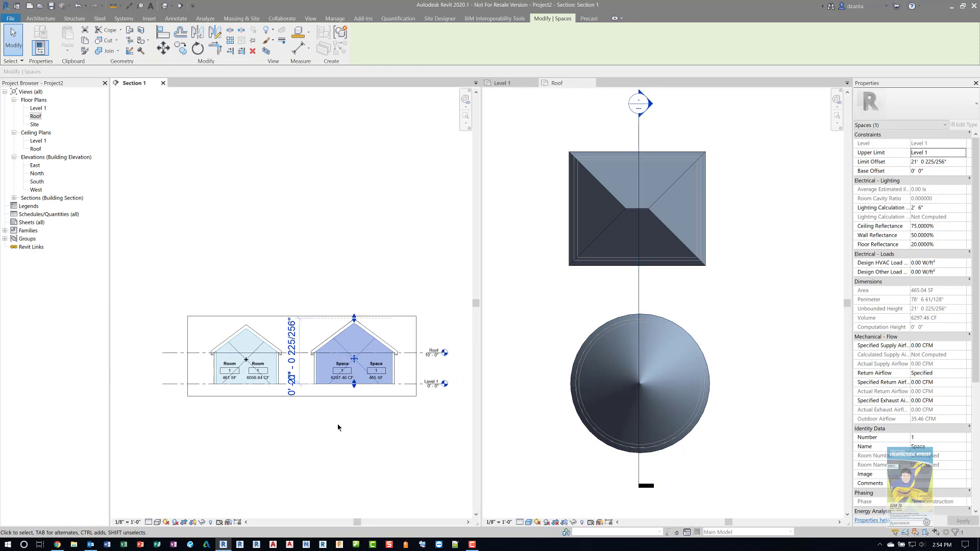
pyautogui.click(338, 428)
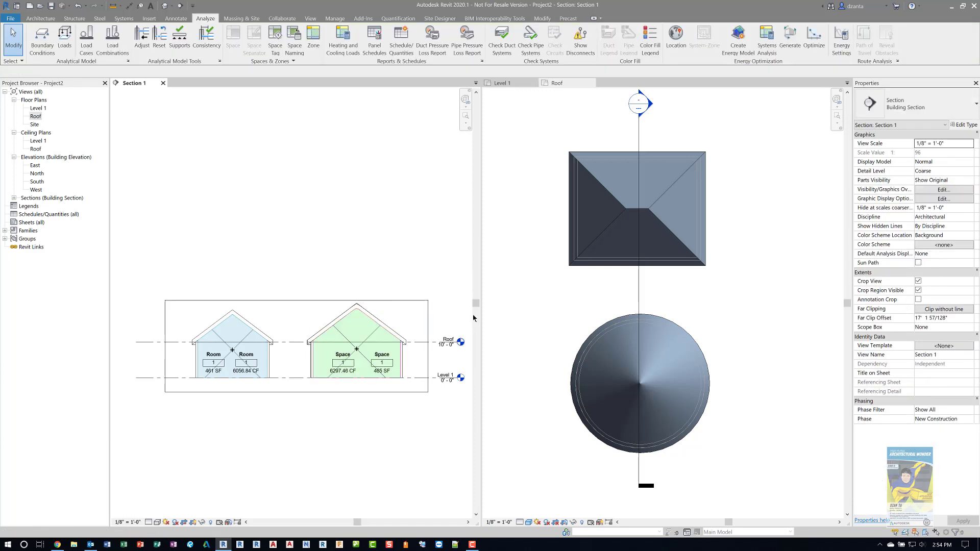